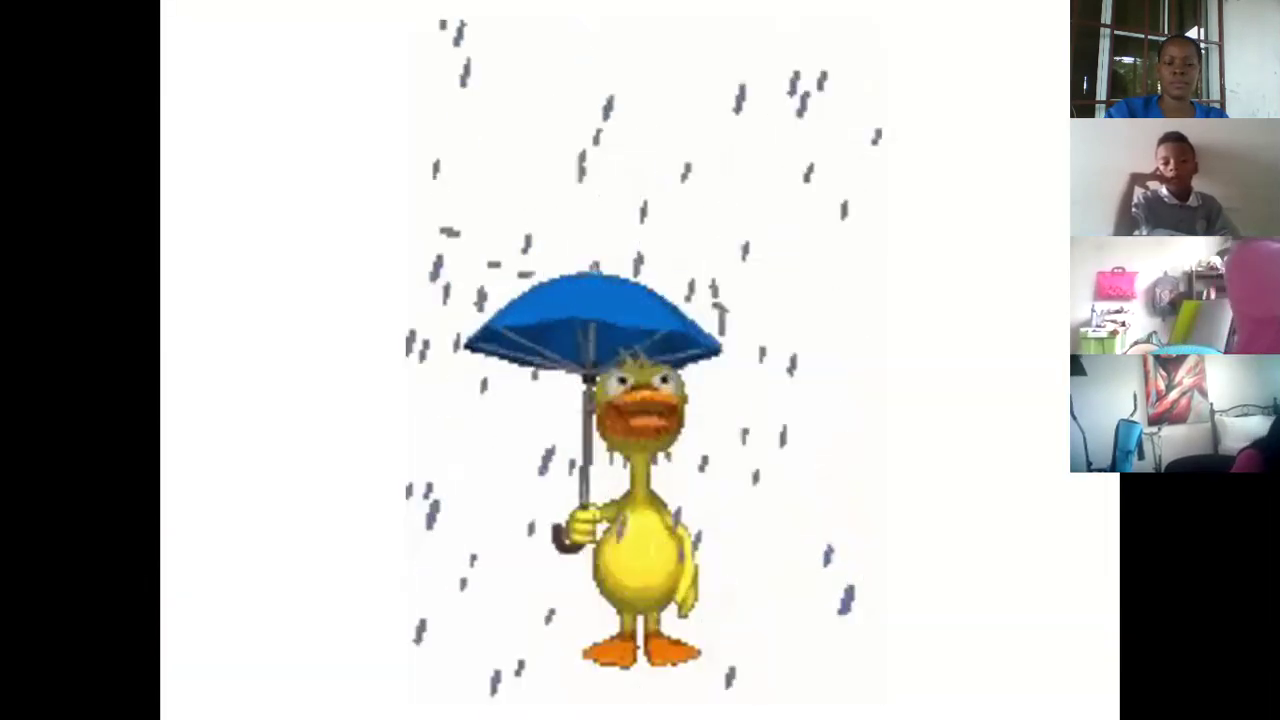
Advance the slideshow past the duck and WEATHER umbrella slides to the cloudy lake photo
key("Right")
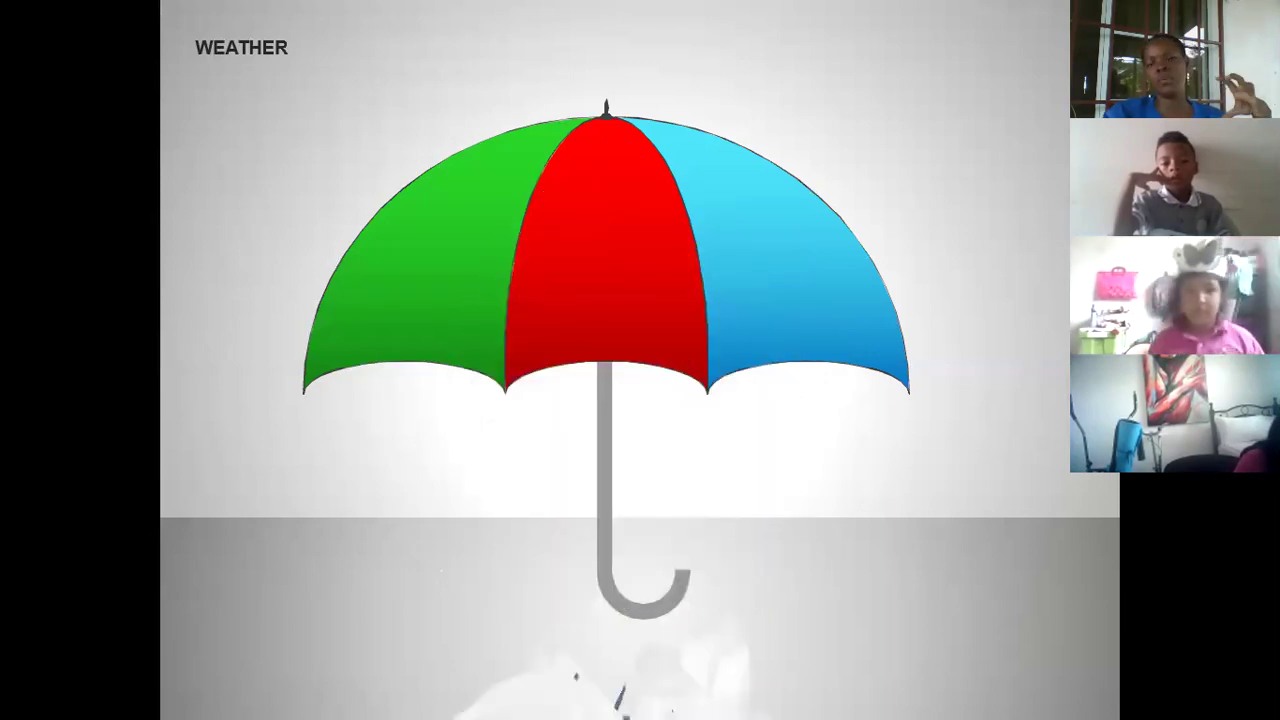
key("Right")
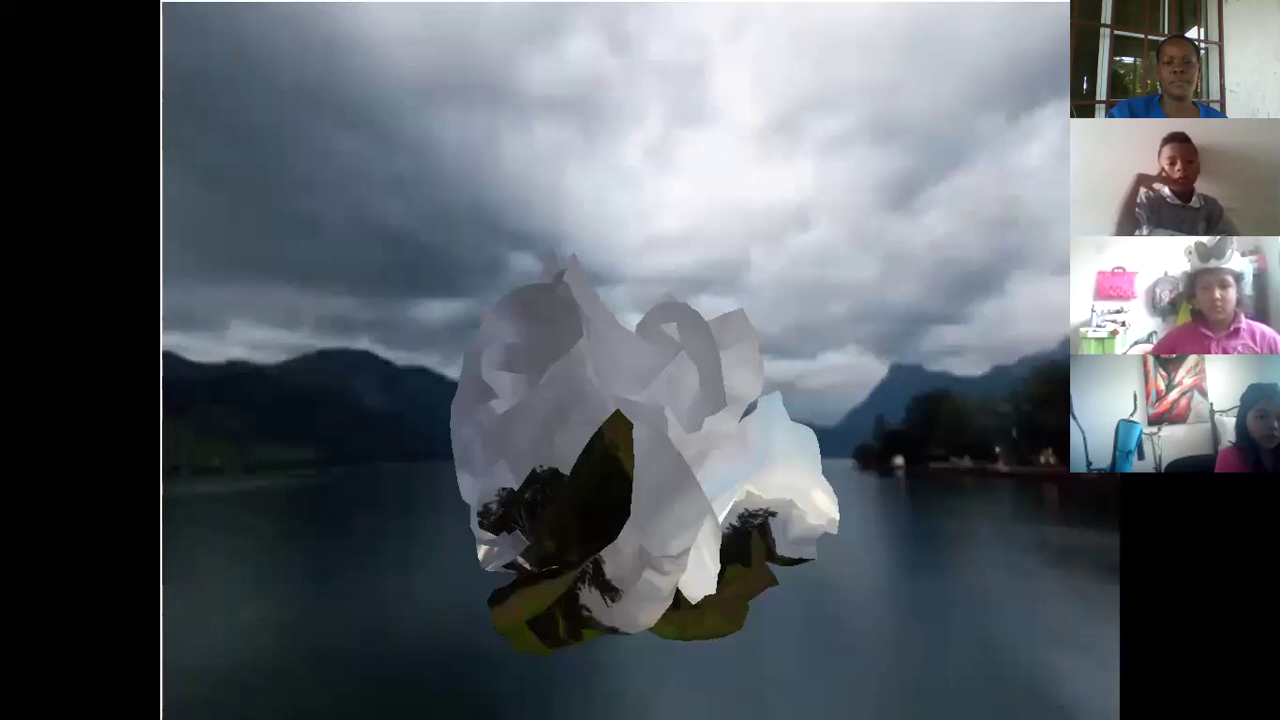
Advance from the lake photo through the two cloud slides
key("Right")
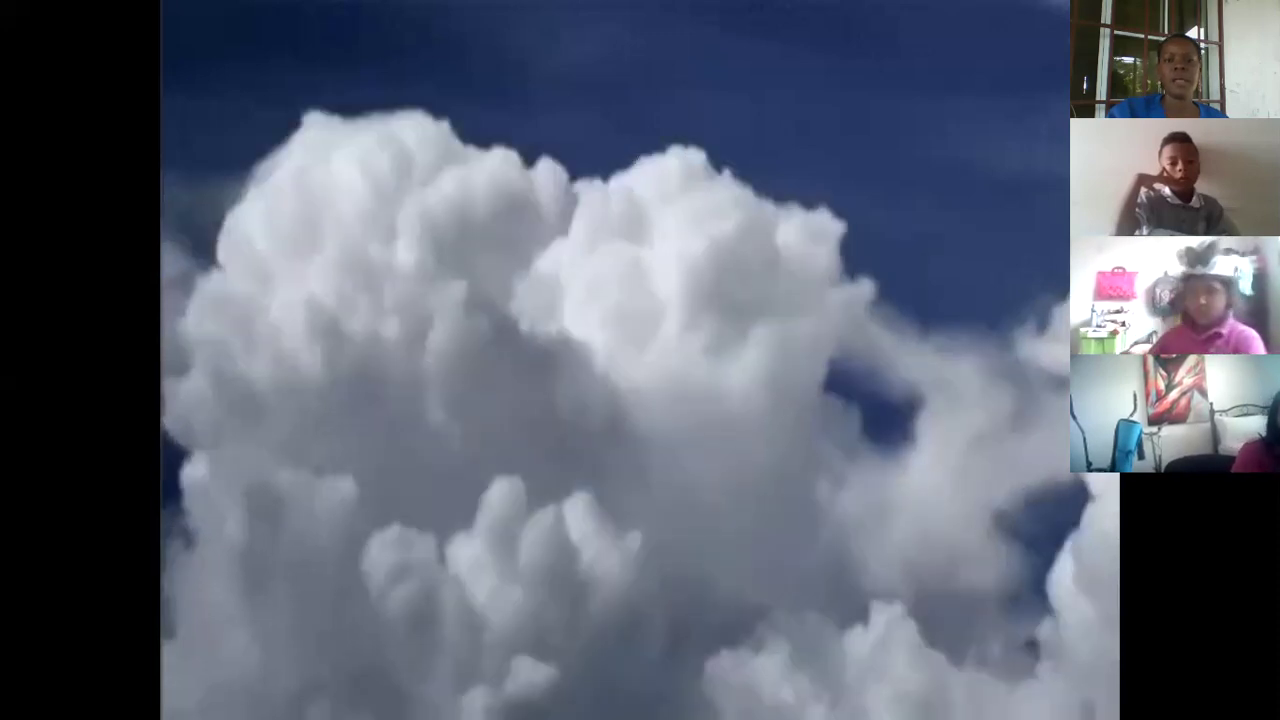
key("Right")
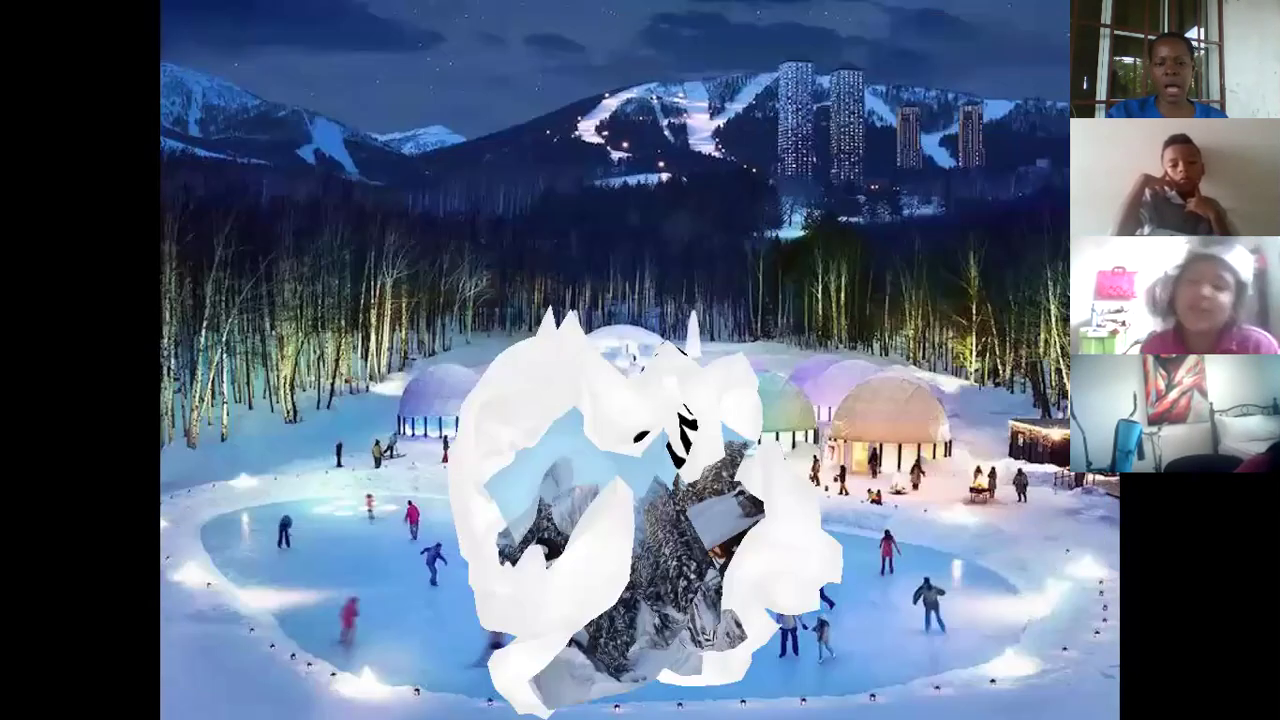
Advance the slideshow past the snowy ice-rink slide
key("Right")
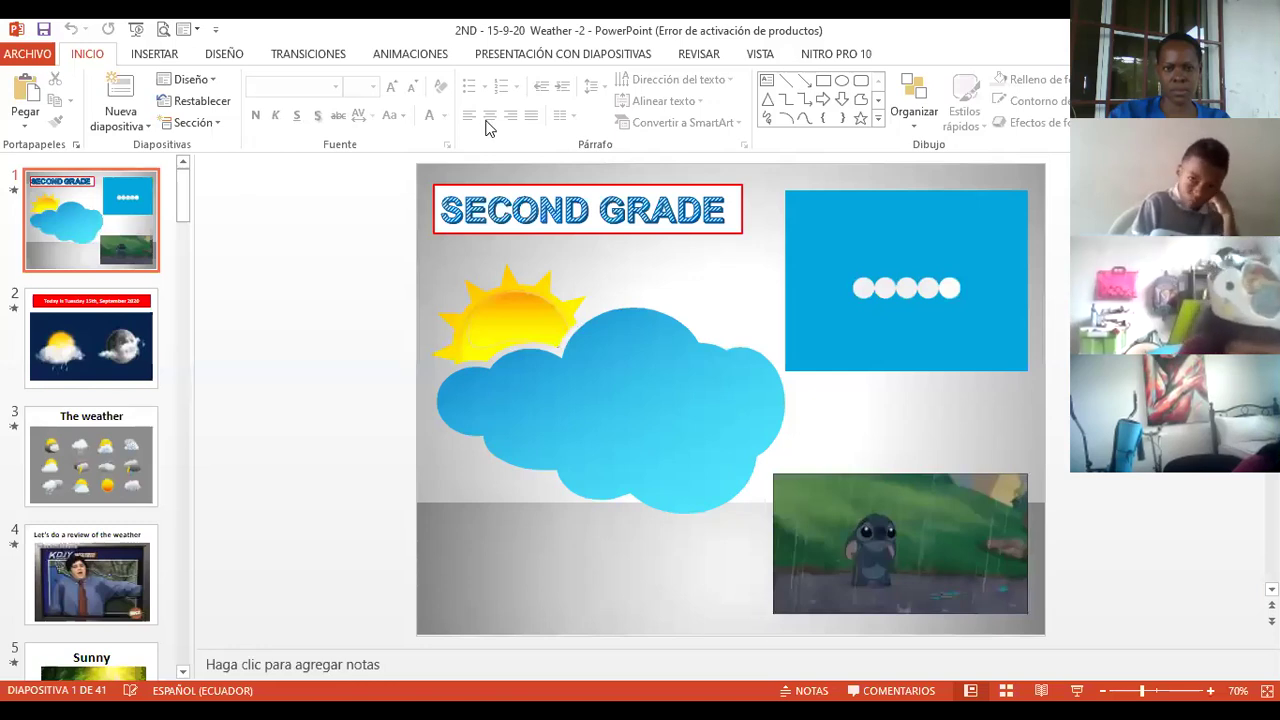
Play the 10-9-20 deck from slide 1 using Desde el principio
left_click(527, 60)
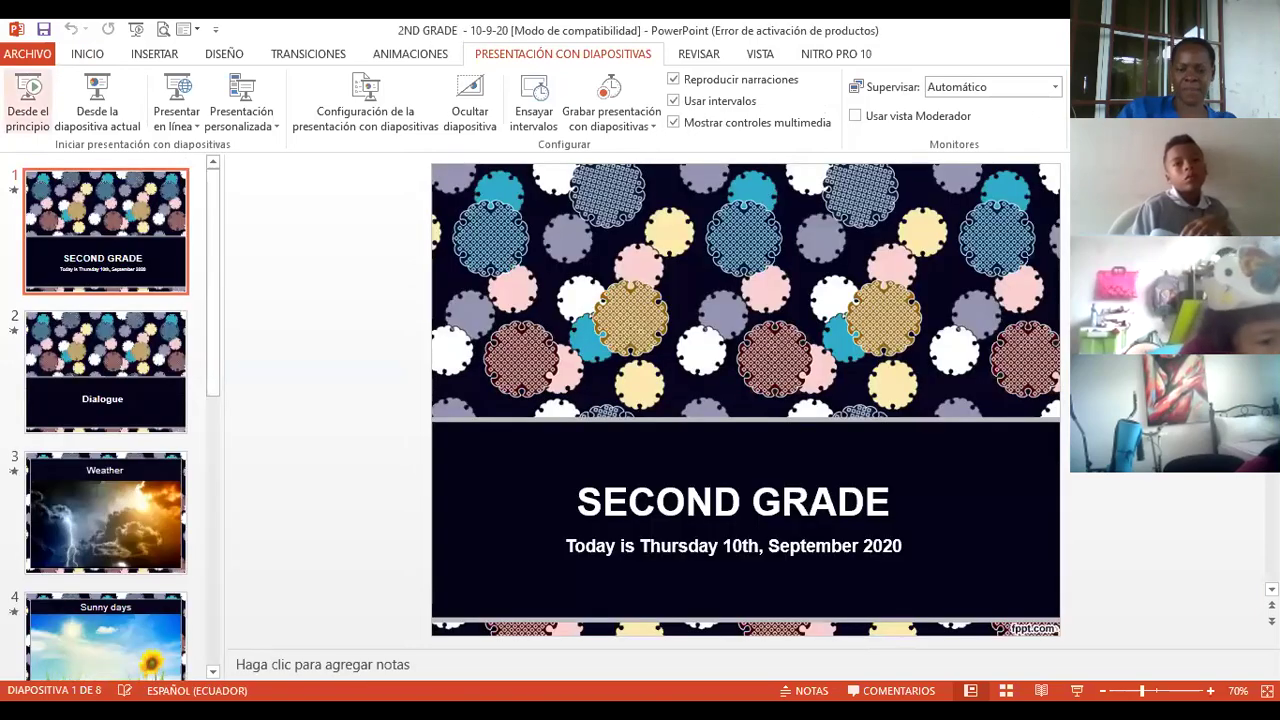
left_click(28, 105)
Step through the Dialogue, Weather, Sunny days and Cloudy days slides to the Role - play slide
key("Right")
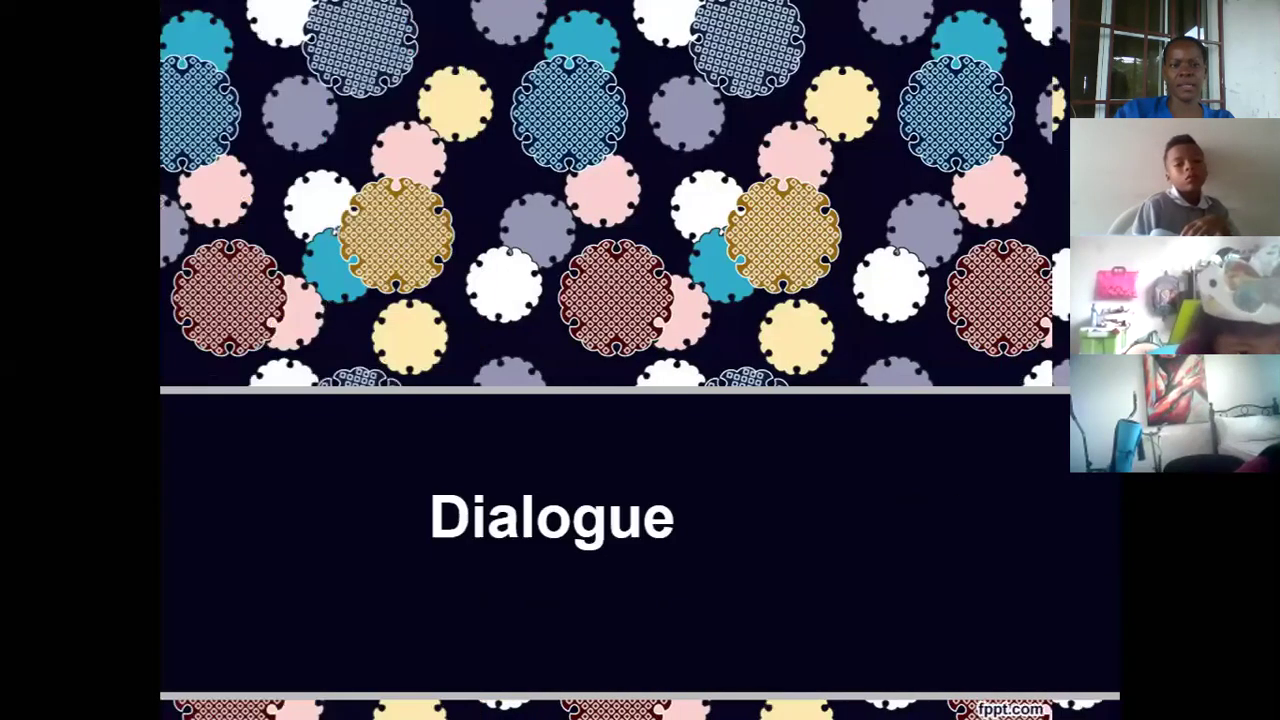
key("Right")
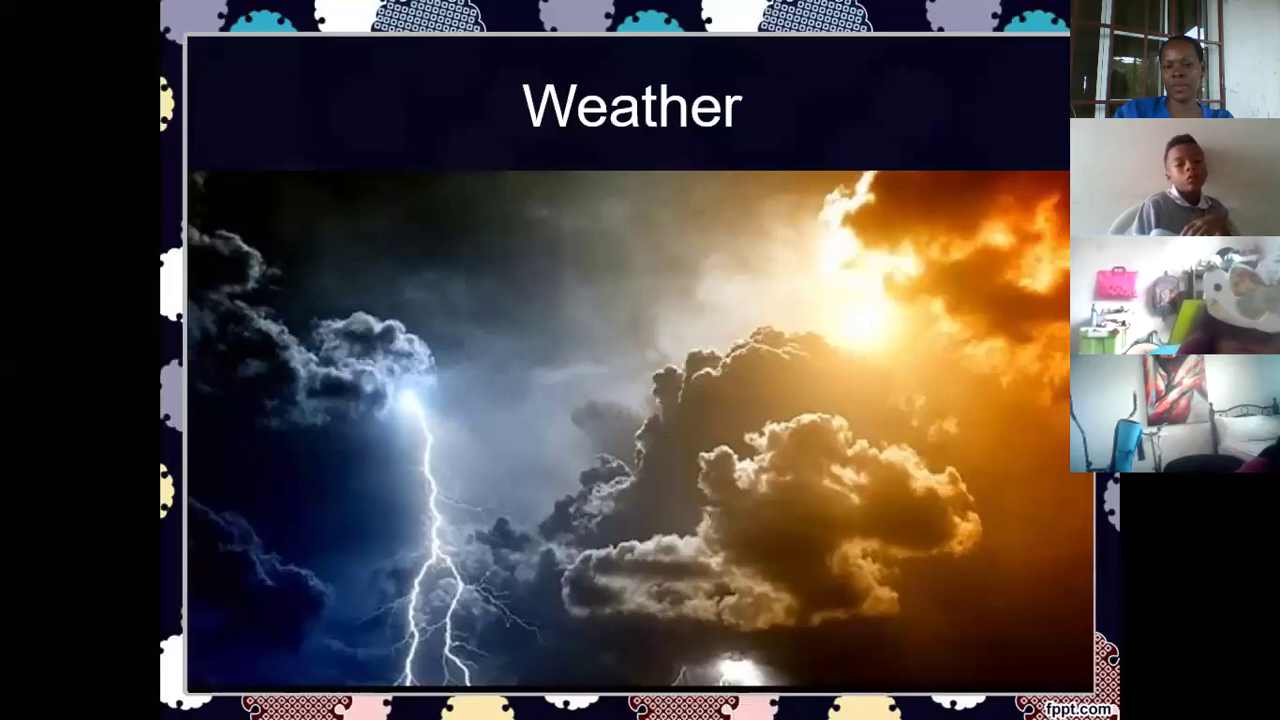
key("Right")
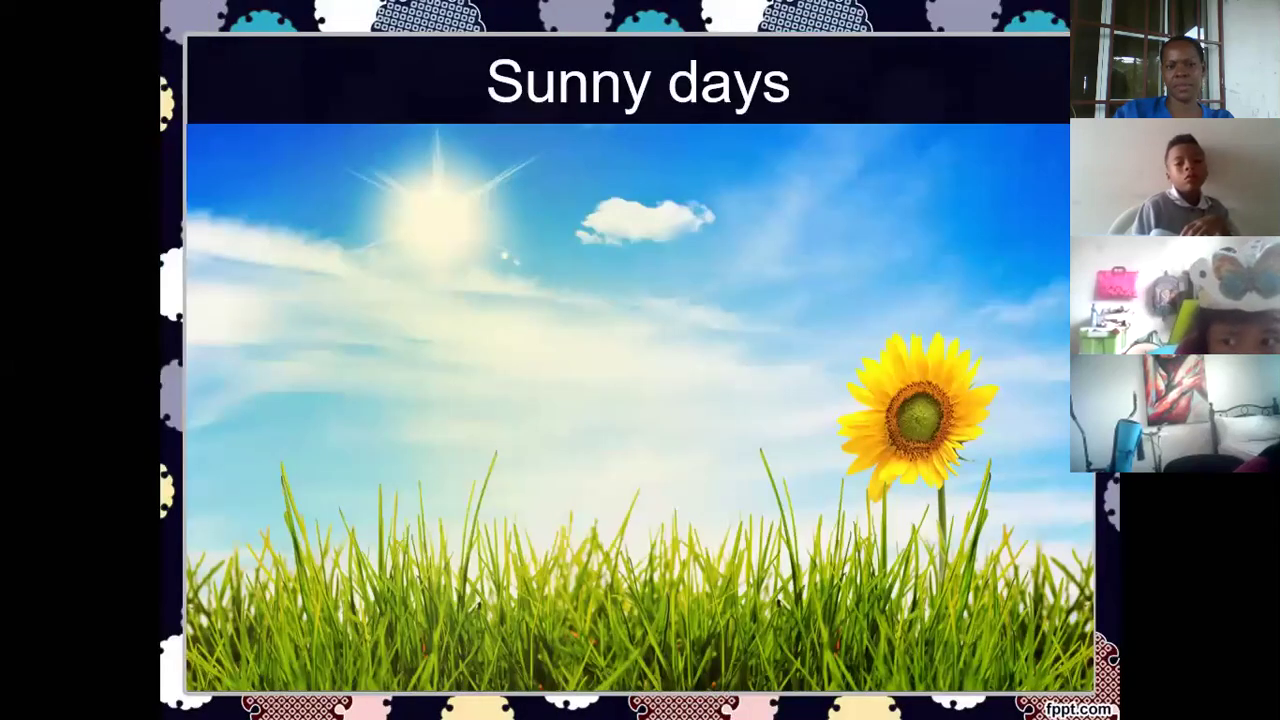
key("Right")
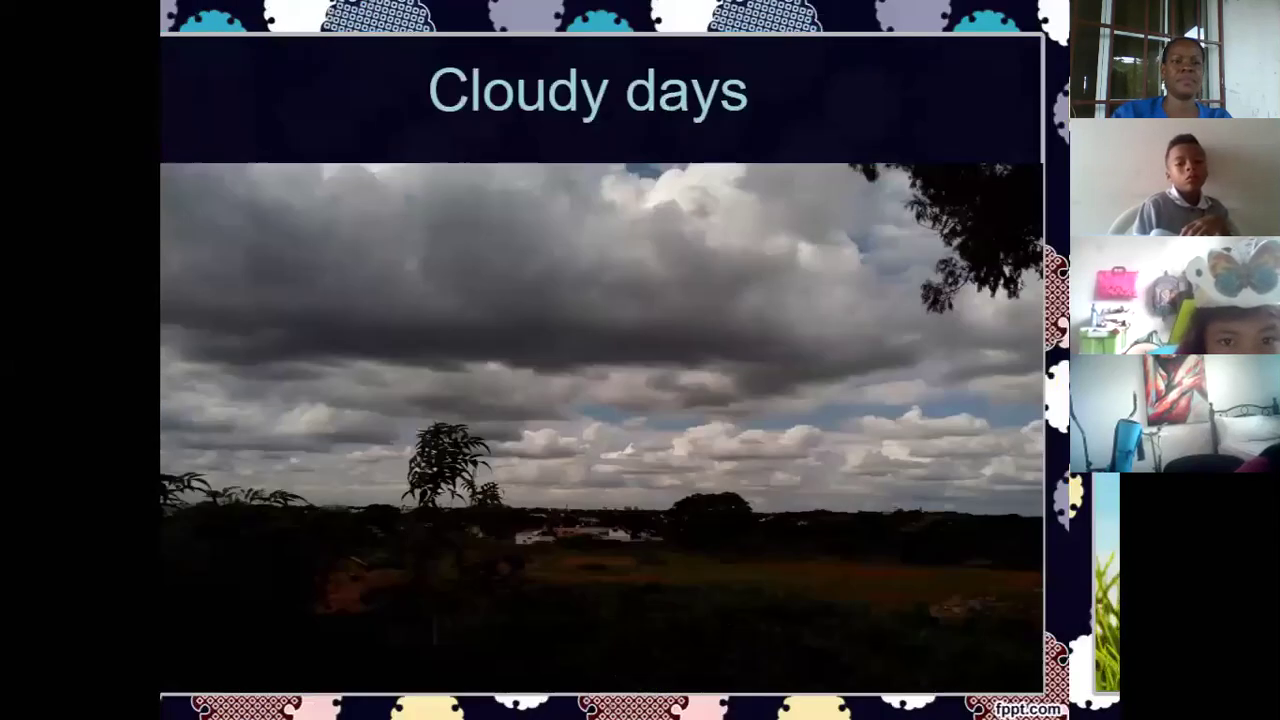
key("Right")
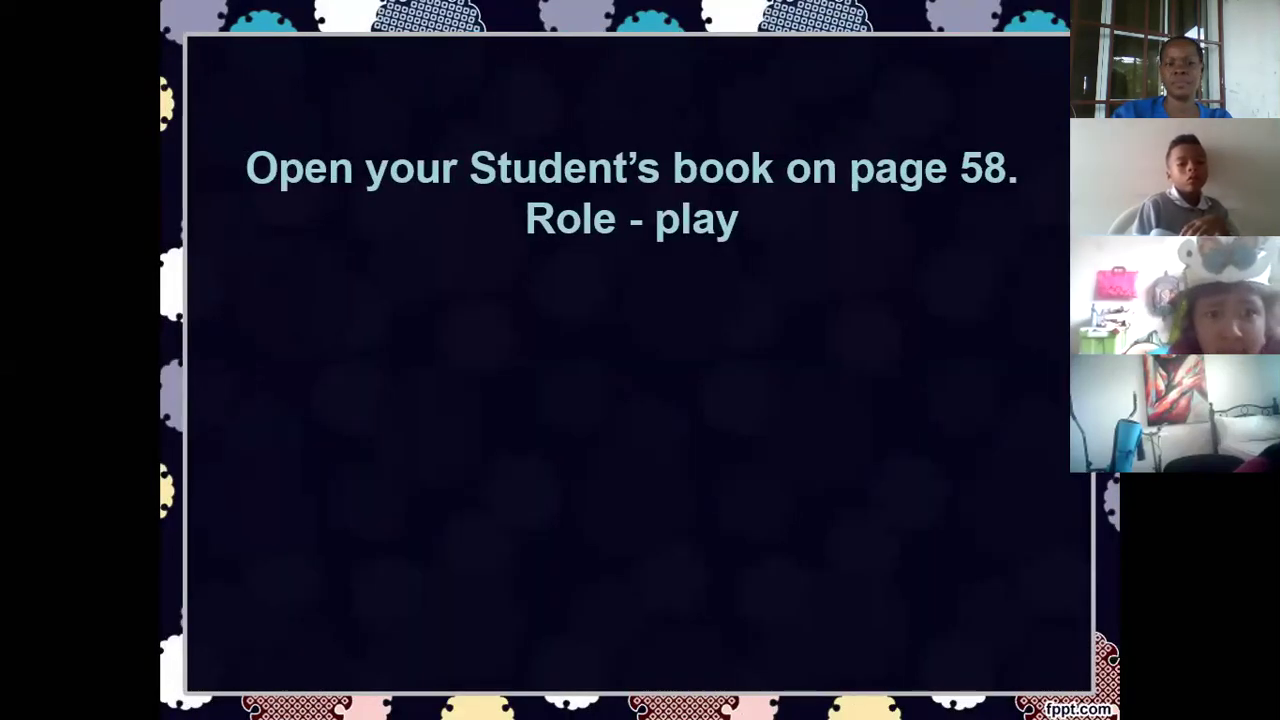
Advance from the Role - play slide to the textbook page image
key("Right")
key("Right")
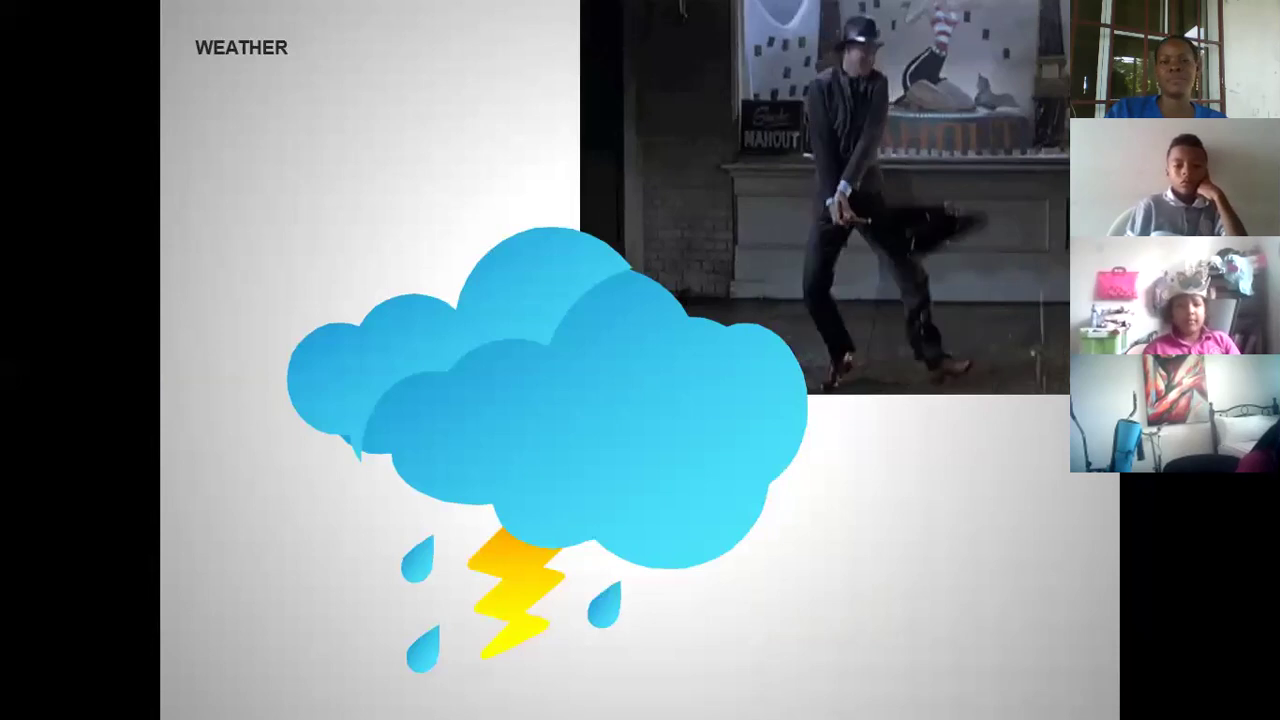
Advance from the WEATHER slide to the Cloudy slide
key("Right")
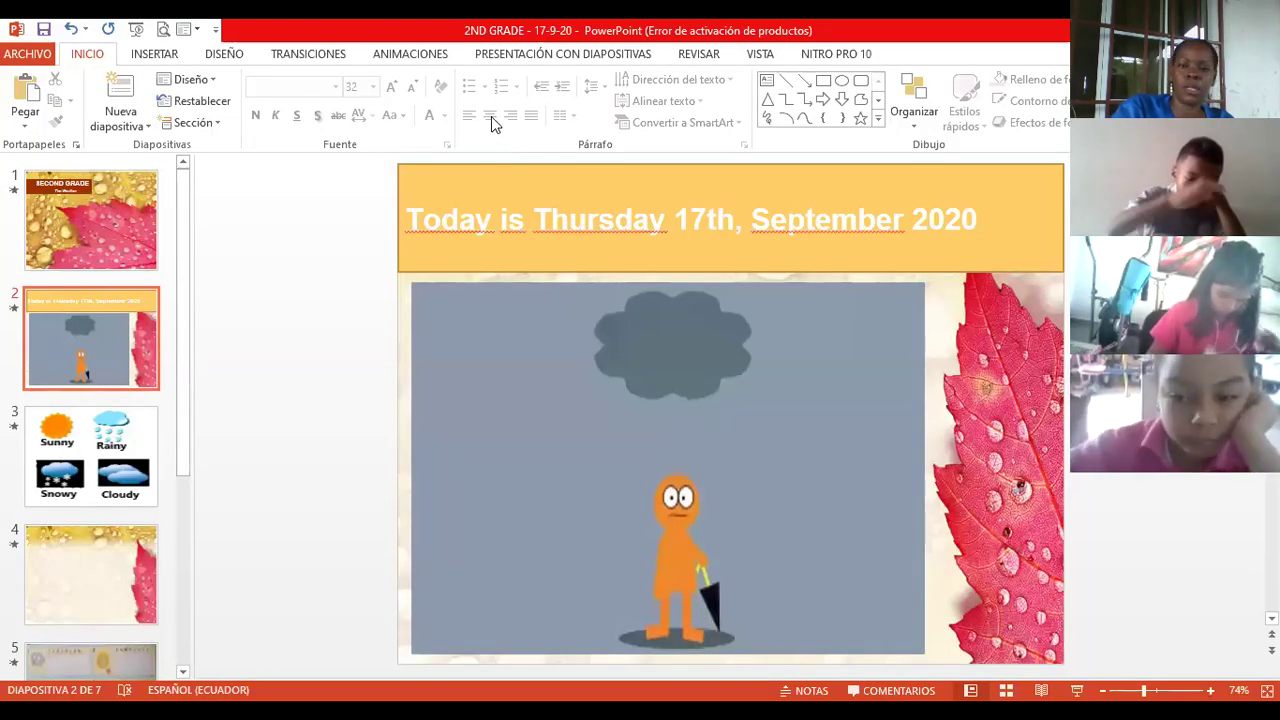
Start the slideshow from the first slide with Desde el principio
left_click(519, 56)
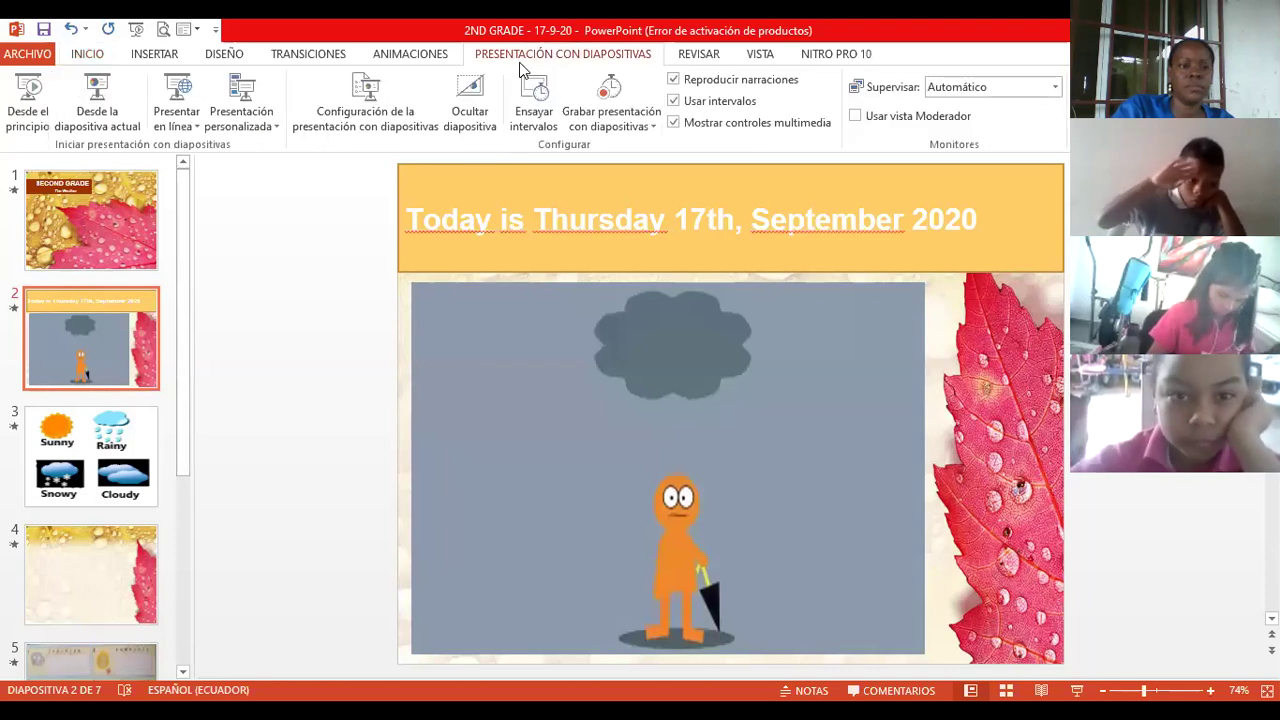
left_click(13, 89)
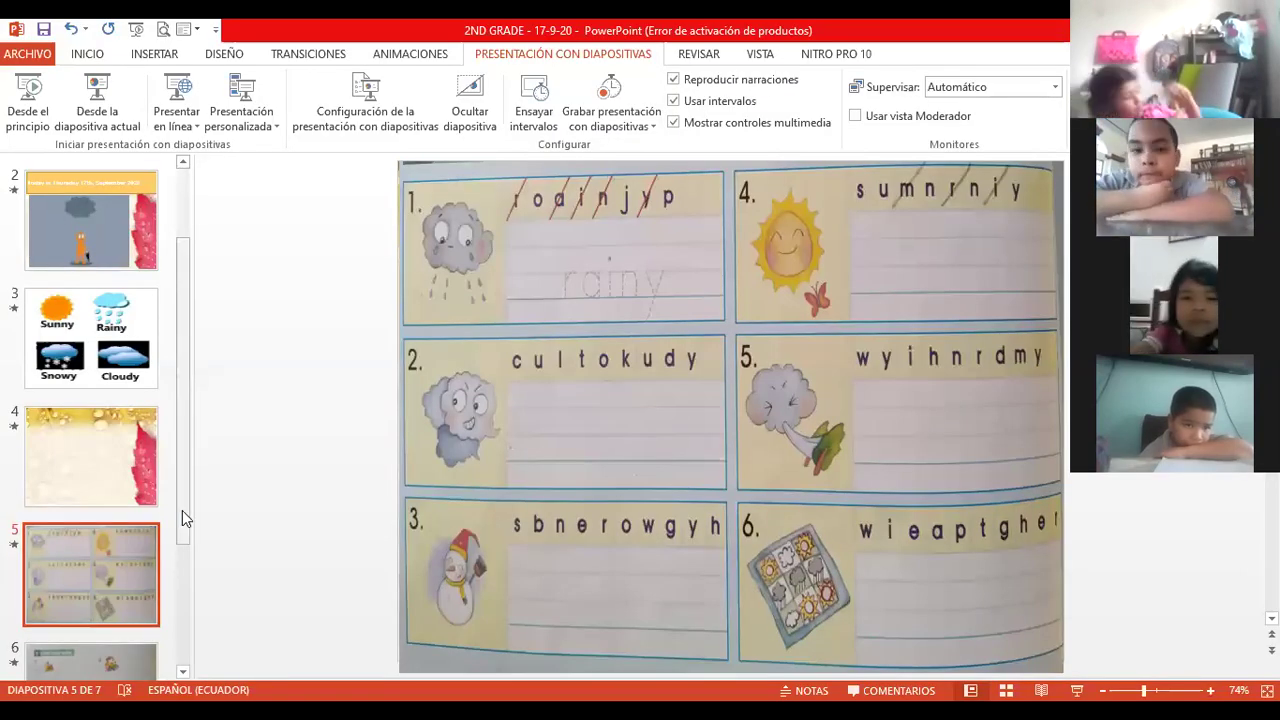
Scroll the slide pane and return to the INICIO (Home) tab
scroll(182, 510, "down", 1)
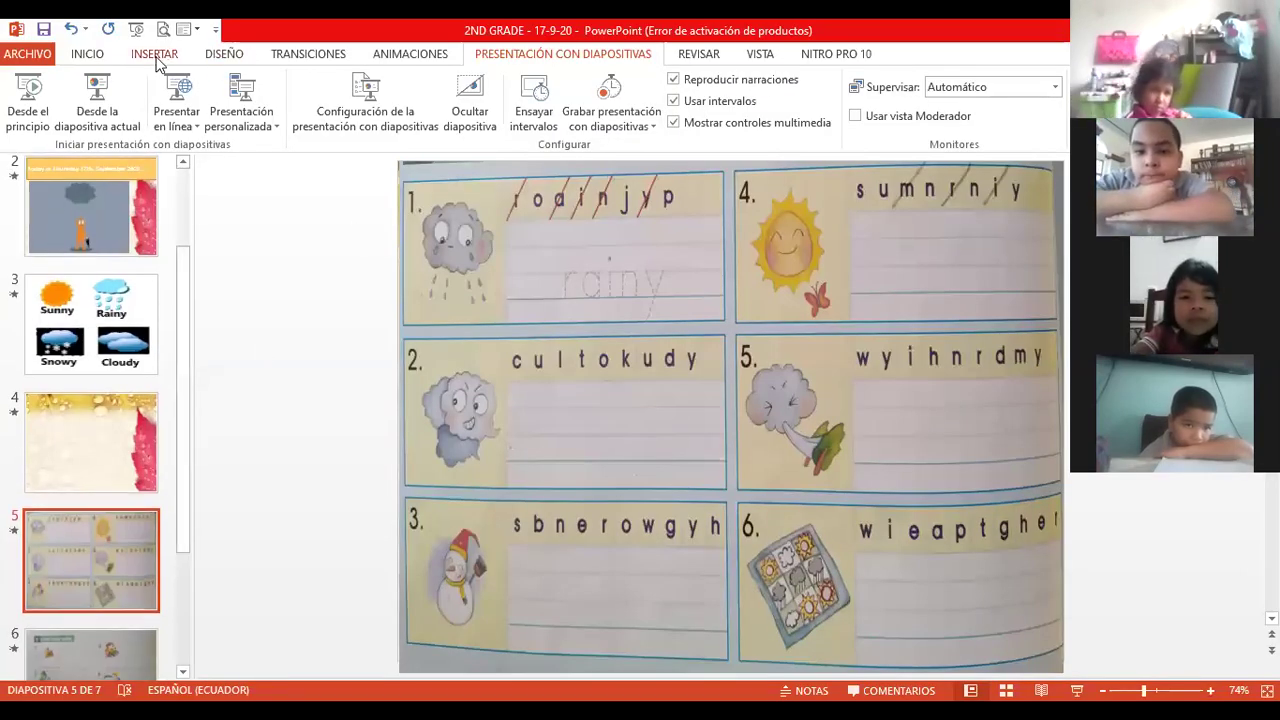
left_click(87, 54)
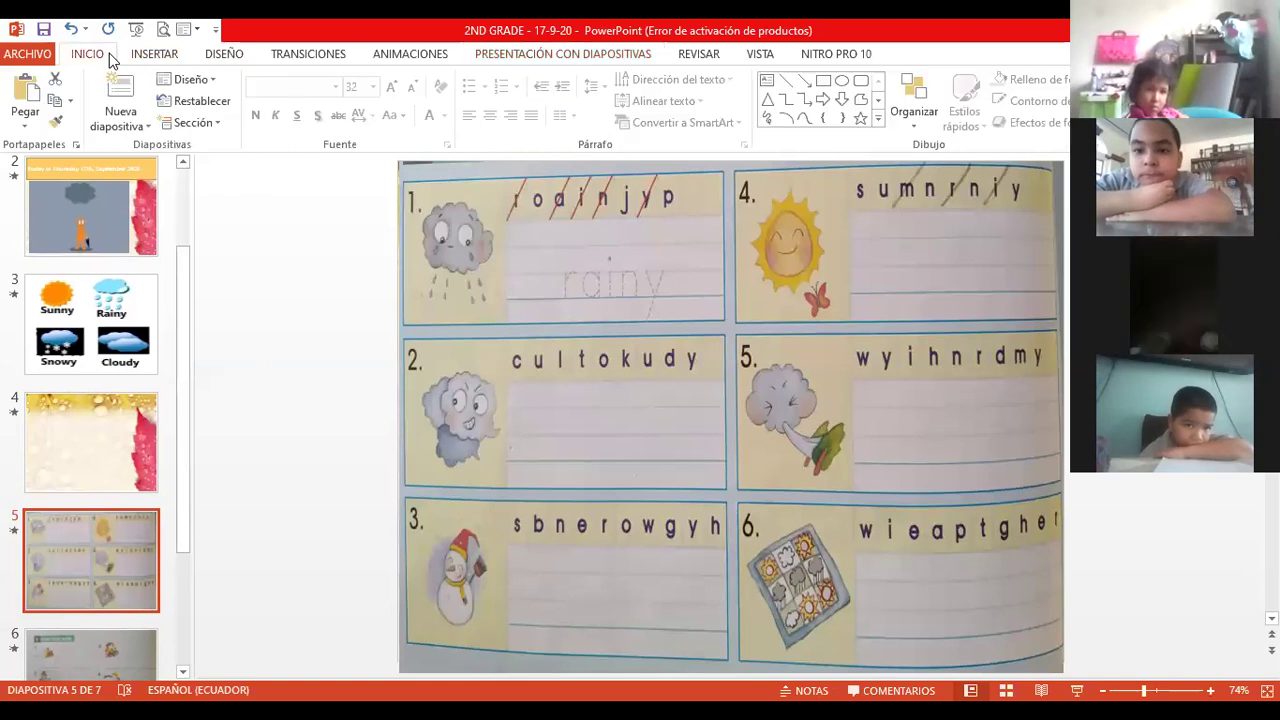
Select the word-scramble worksheet picture on slide 5
left_click(818, 297)
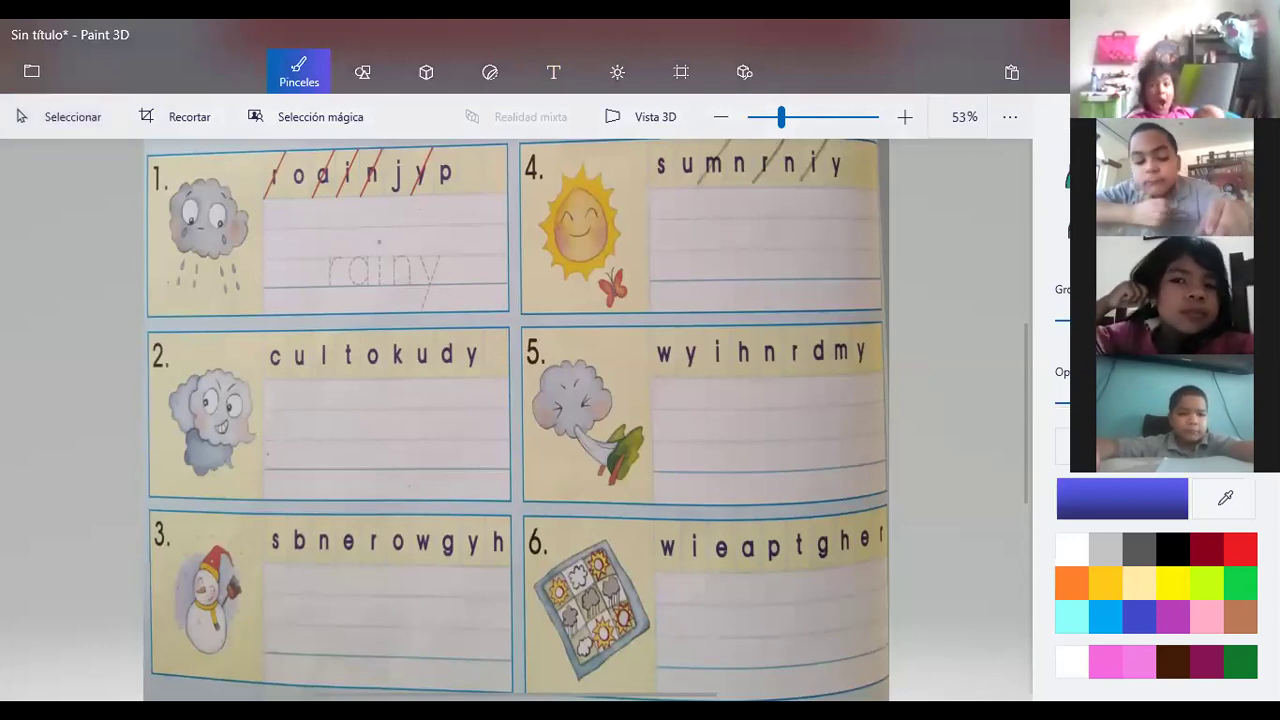
Switch the brush to red, retrace the r and dot the i in 'rainy'
left_click(1240, 548)
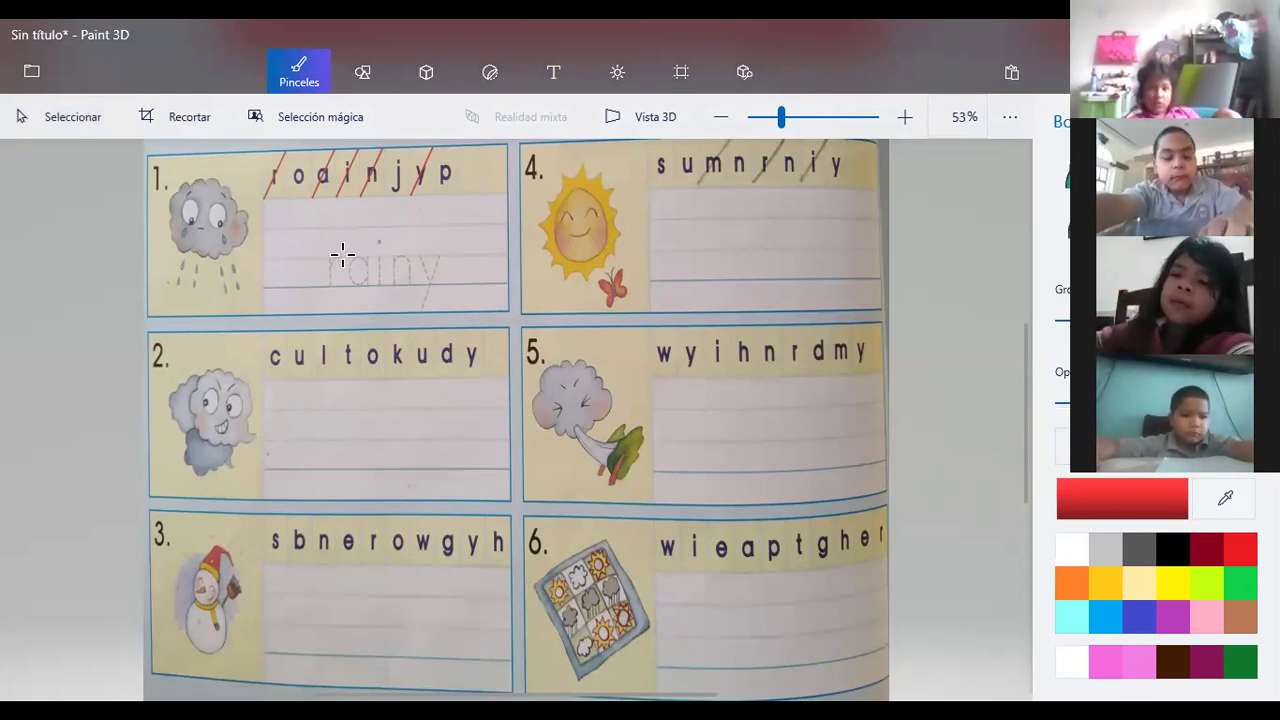
mouse_move(325, 260)
left_mouse_down()
mouse_move(324, 276)
mouse_move(338, 256)
mouse_move(363, 280)
mouse_move(340, 283)
mouse_move(360, 252)
mouse_move(382, 284)
mouse_move(427, 277)
mouse_move(428, 290)
left_mouse_up()
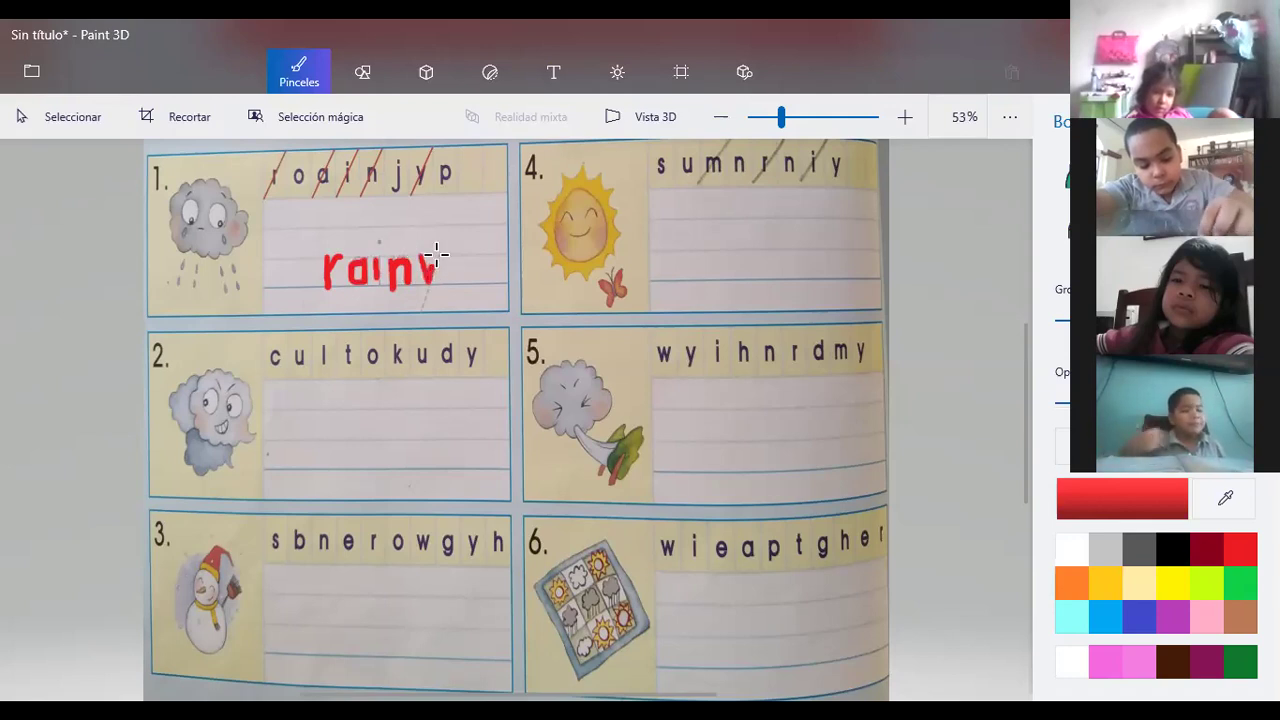
left_click(375, 240)
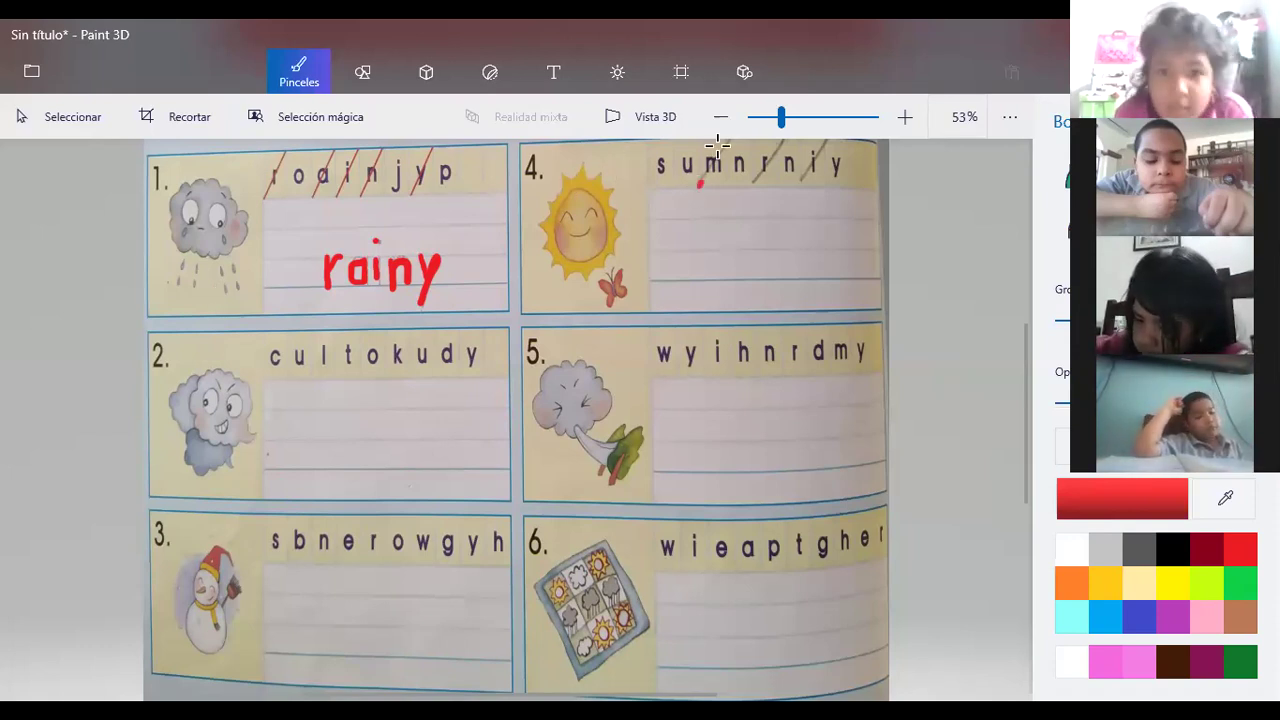
Strike out the extra m in 'sumnrniy' and handwrite 'Sunny' in red beneath it
mouse_move(720, 145)
left_mouse_down()
mouse_move(700, 186)
mouse_move(824, 141)
left_mouse_up()
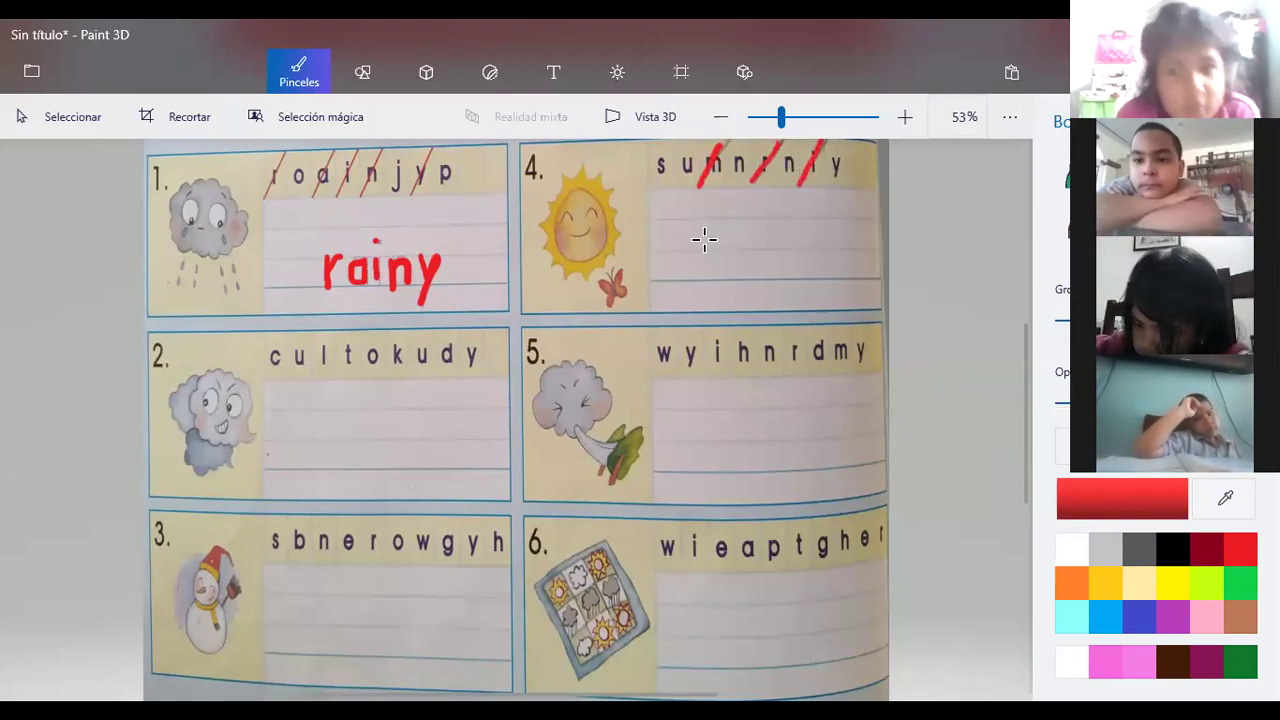
mouse_move(684, 226)
left_mouse_down()
mouse_move(703, 254)
mouse_move(677, 266)
left_mouse_up()
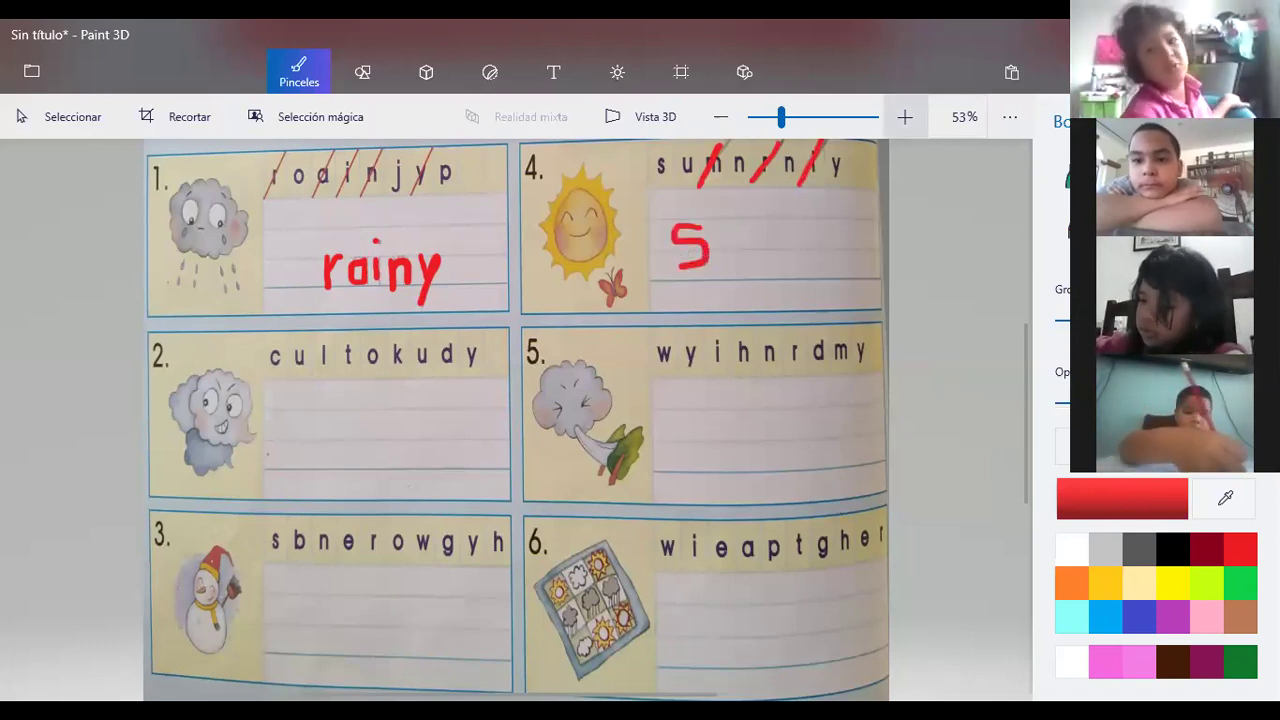
key("ctrl+z")
mouse_move(688, 249)
left_mouse_down()
mouse_move(673, 272)
mouse_move(740, 265)
left_mouse_up()
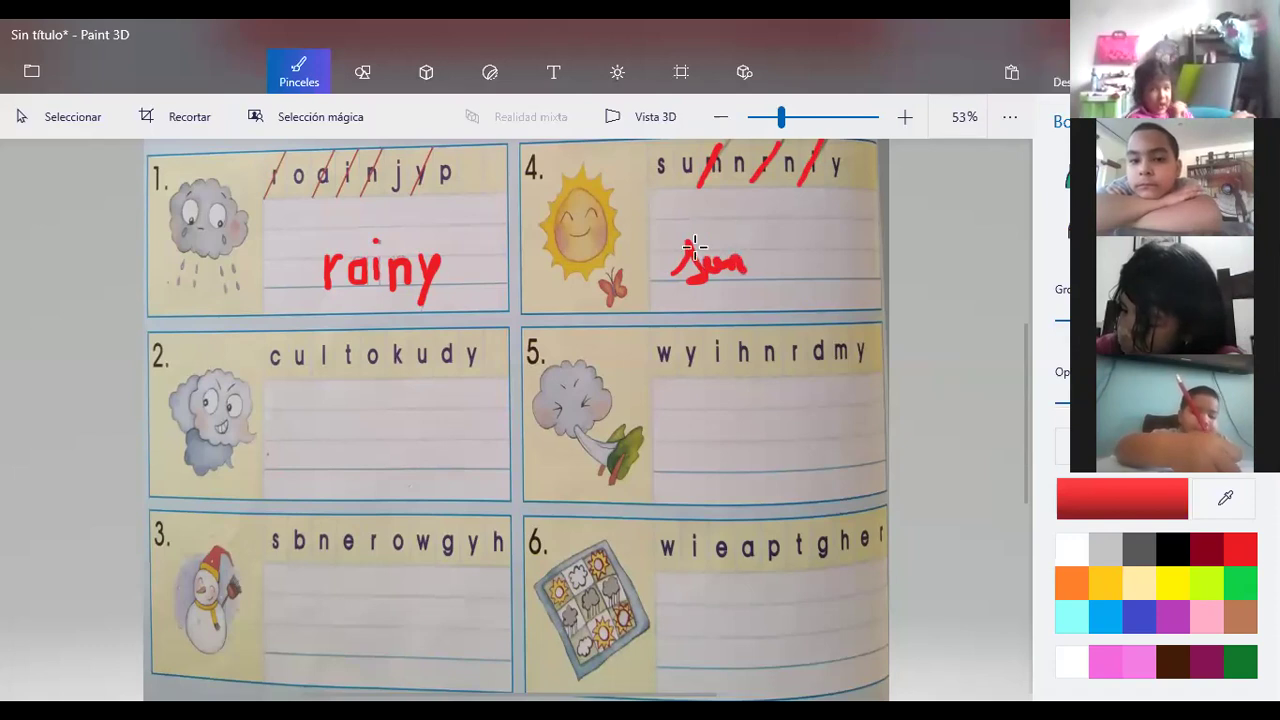
key("ctrl+z")
key("ctrl+z")
key("ctrl+z")
mouse_move(698, 227)
left_mouse_down()
mouse_move(680, 263)
mouse_move(652, 278)
left_mouse_up()
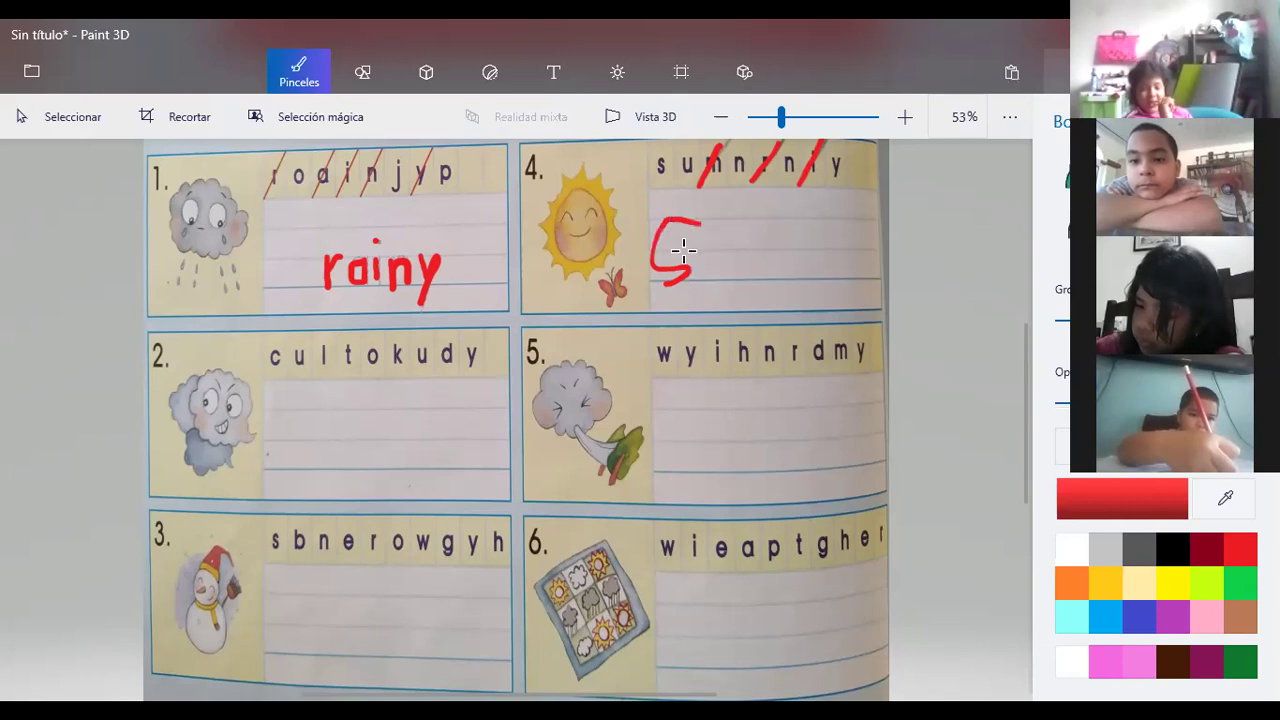
key("ctrl+z")
mouse_move(688, 250)
left_mouse_down()
mouse_move(670, 260)
mouse_move(697, 258)
mouse_move(658, 280)
mouse_move(736, 246)
mouse_move(742, 272)
mouse_move(770, 277)
left_mouse_up()
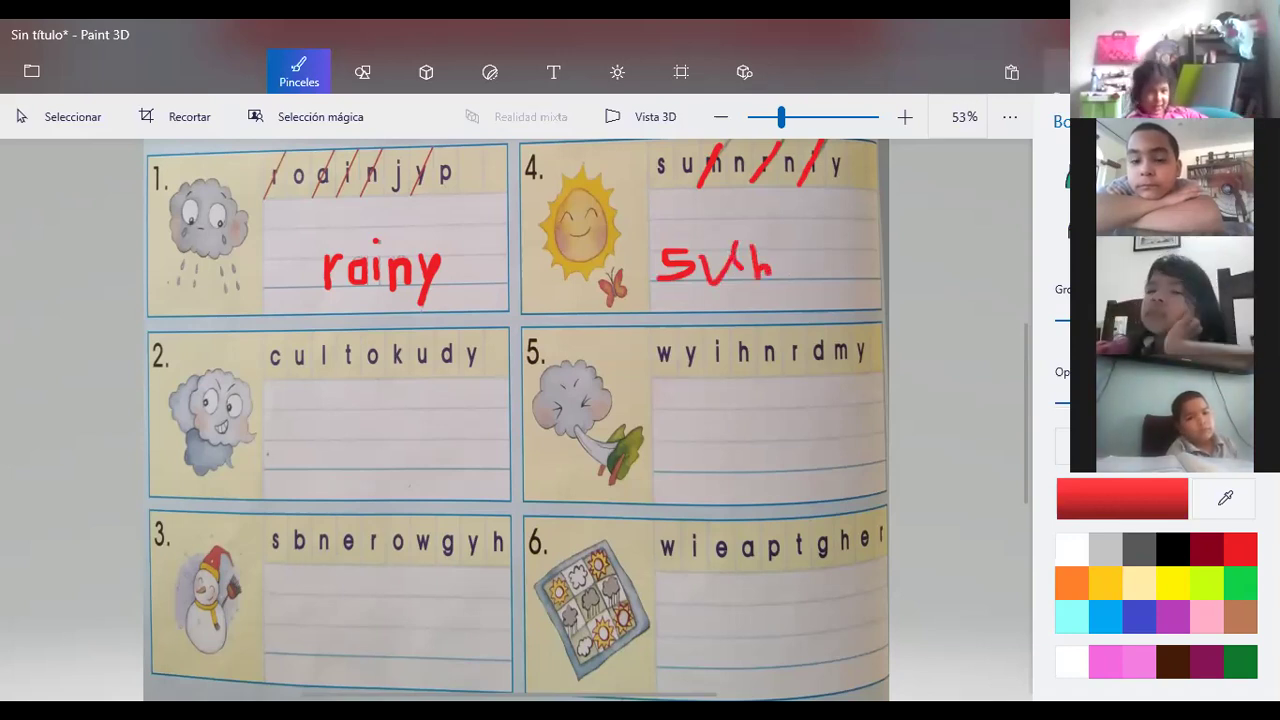
key("ctrl+z")
key("ctrl+z")
key("ctrl+z")
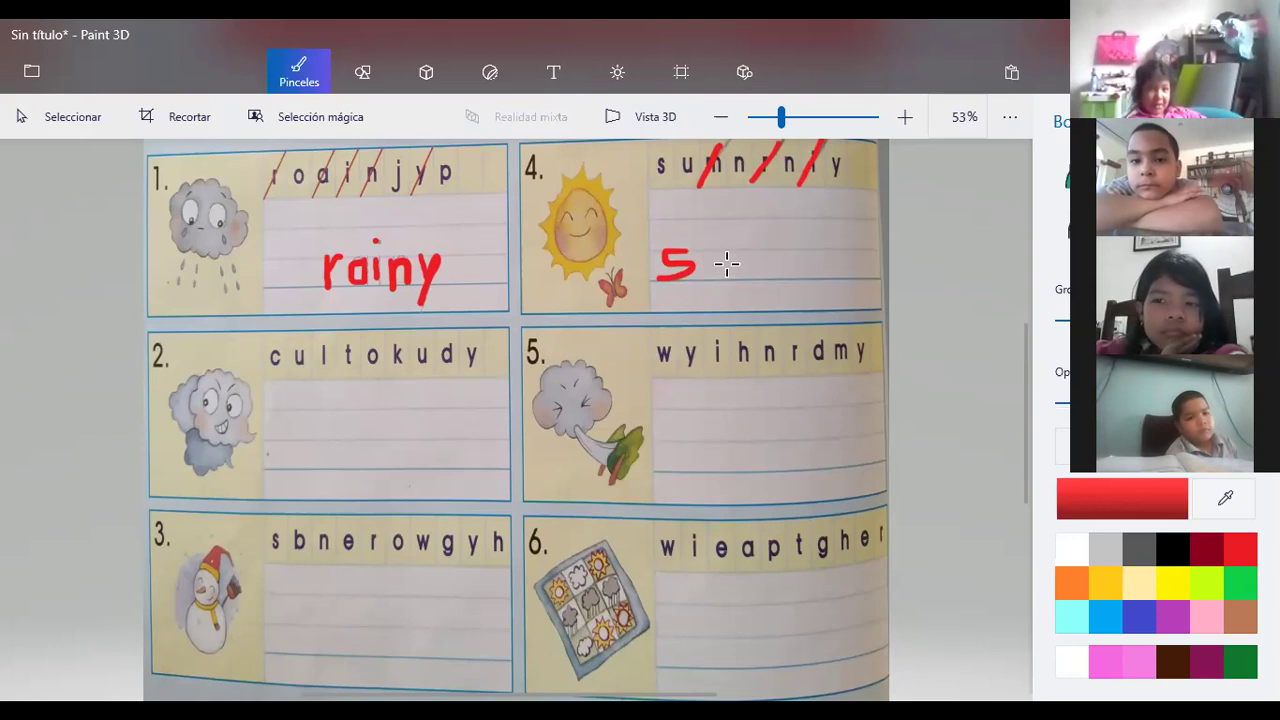
left_click_drag(704, 255, 727, 278)
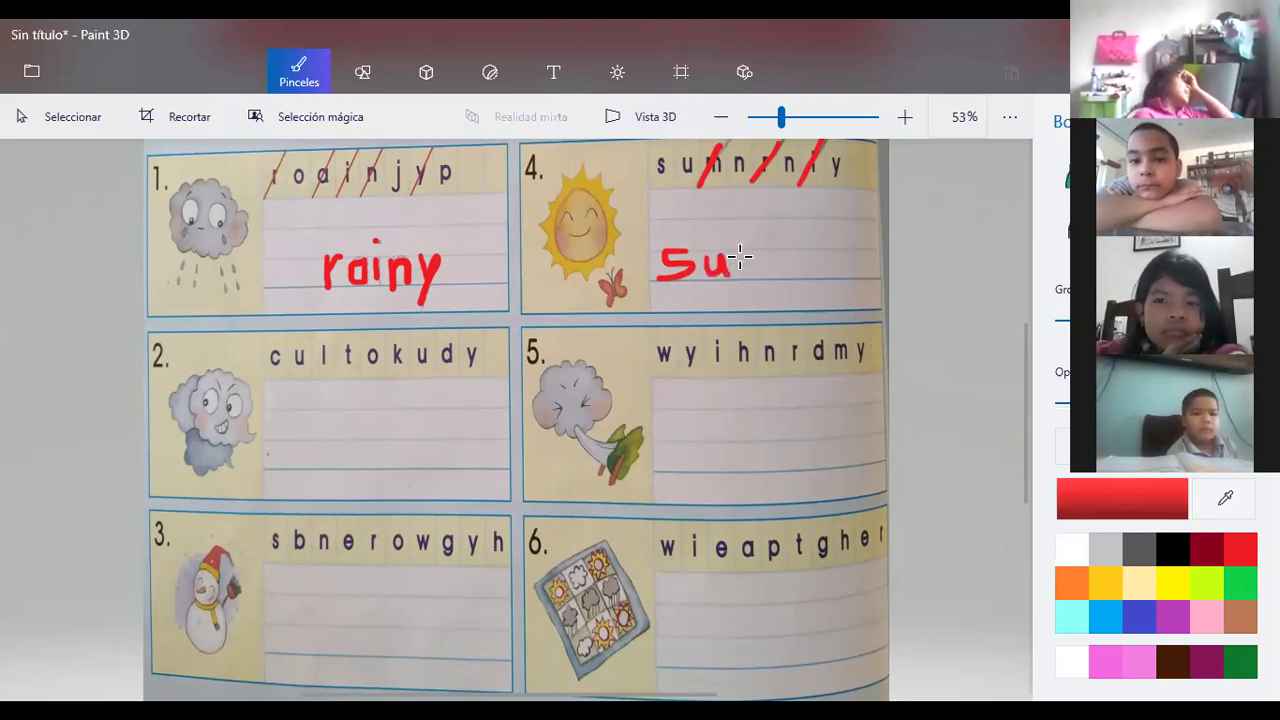
mouse_move(742, 257)
left_mouse_down()
mouse_move(753, 253)
mouse_move(756, 272)
mouse_move(812, 264)
left_mouse_up()
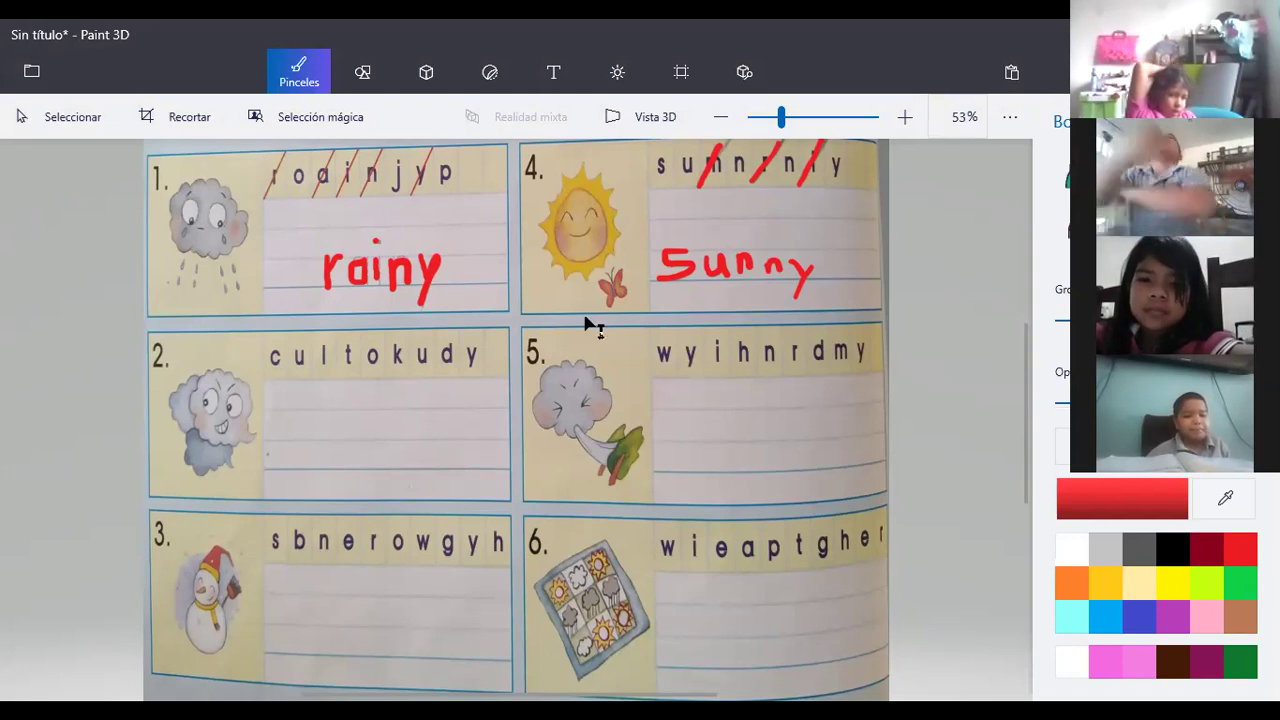
Add a red text box on box 2's answer lines containing 'cloudy'
left_click(553, 71)
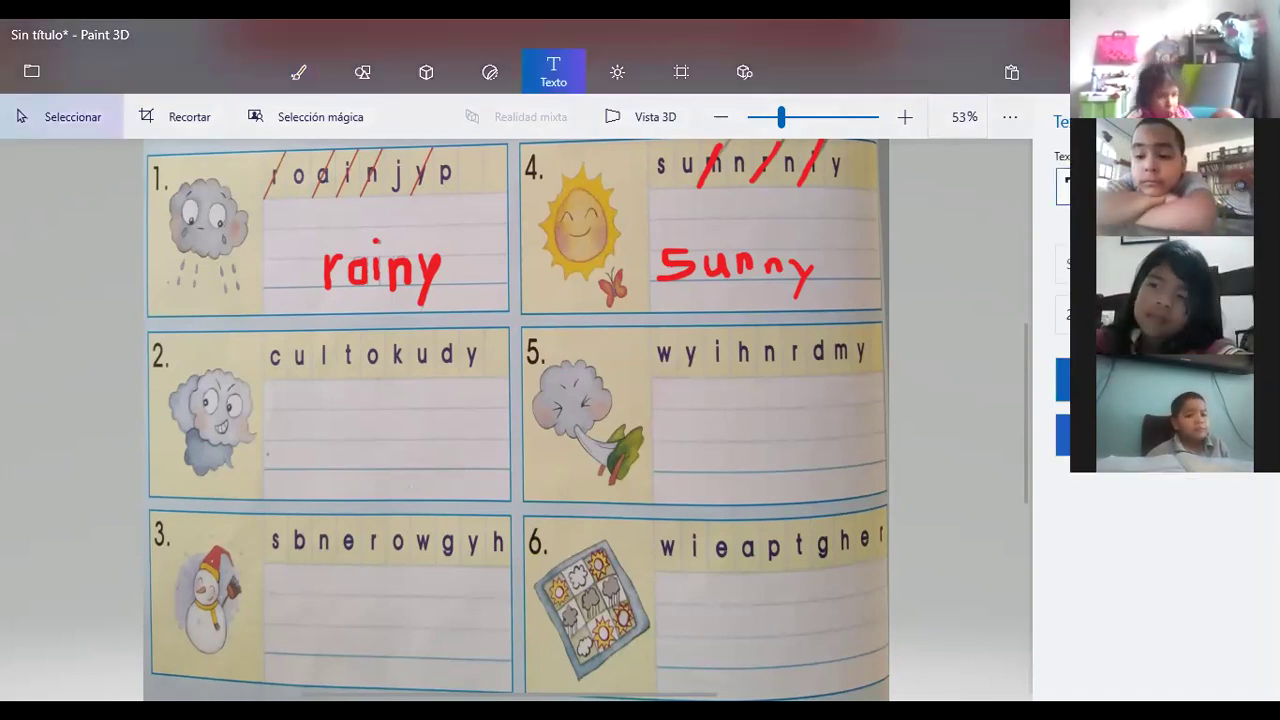
left_click(1063, 435)
left_click(360, 443)
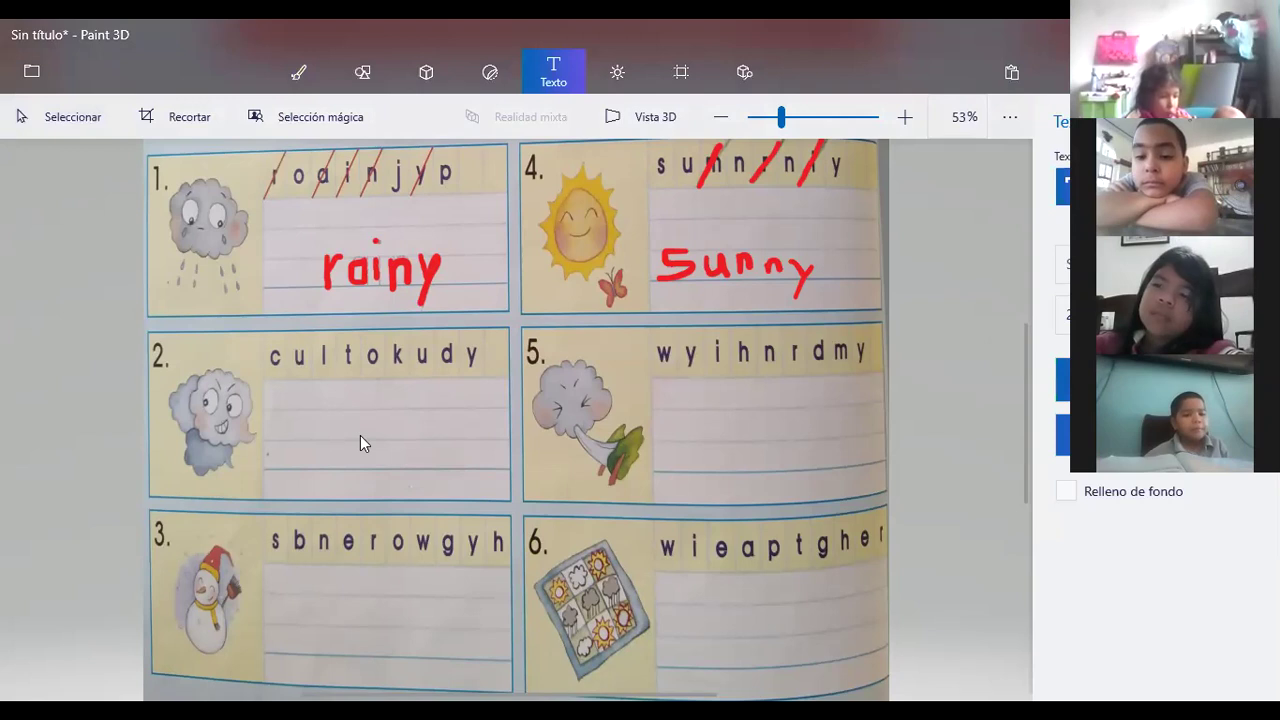
left_click_drag(362, 416, 504, 477)
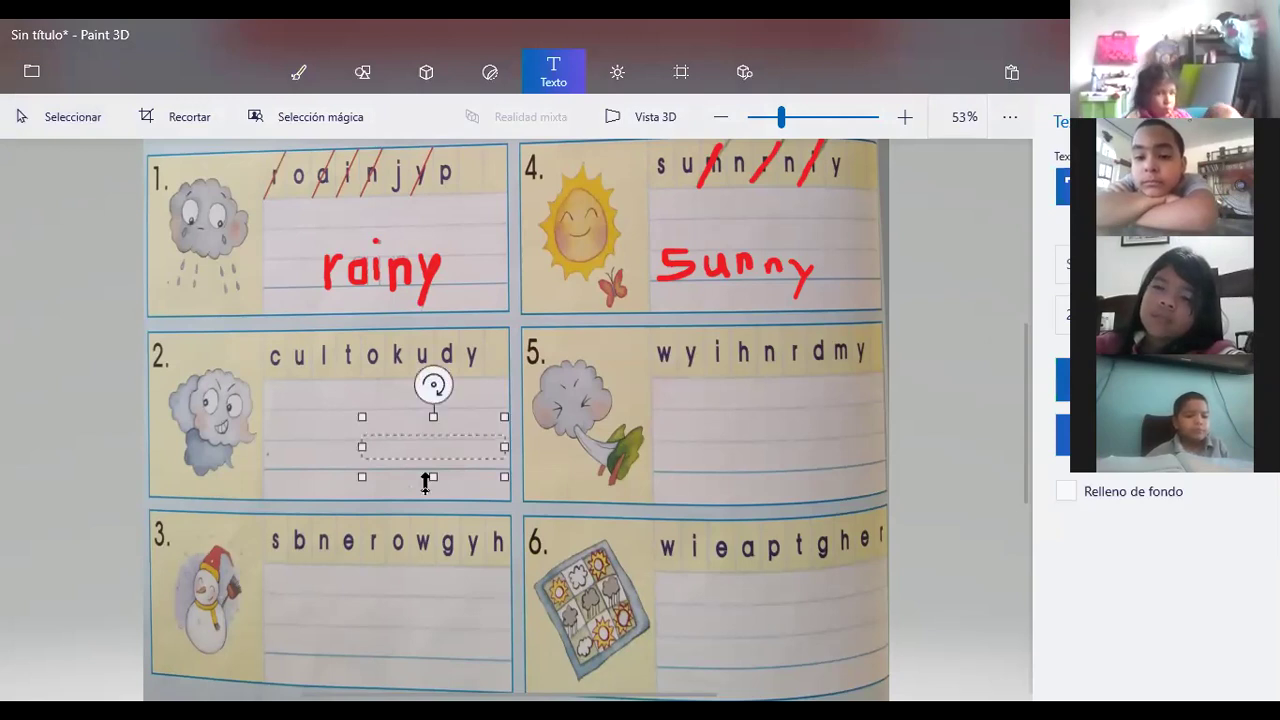
type("c")
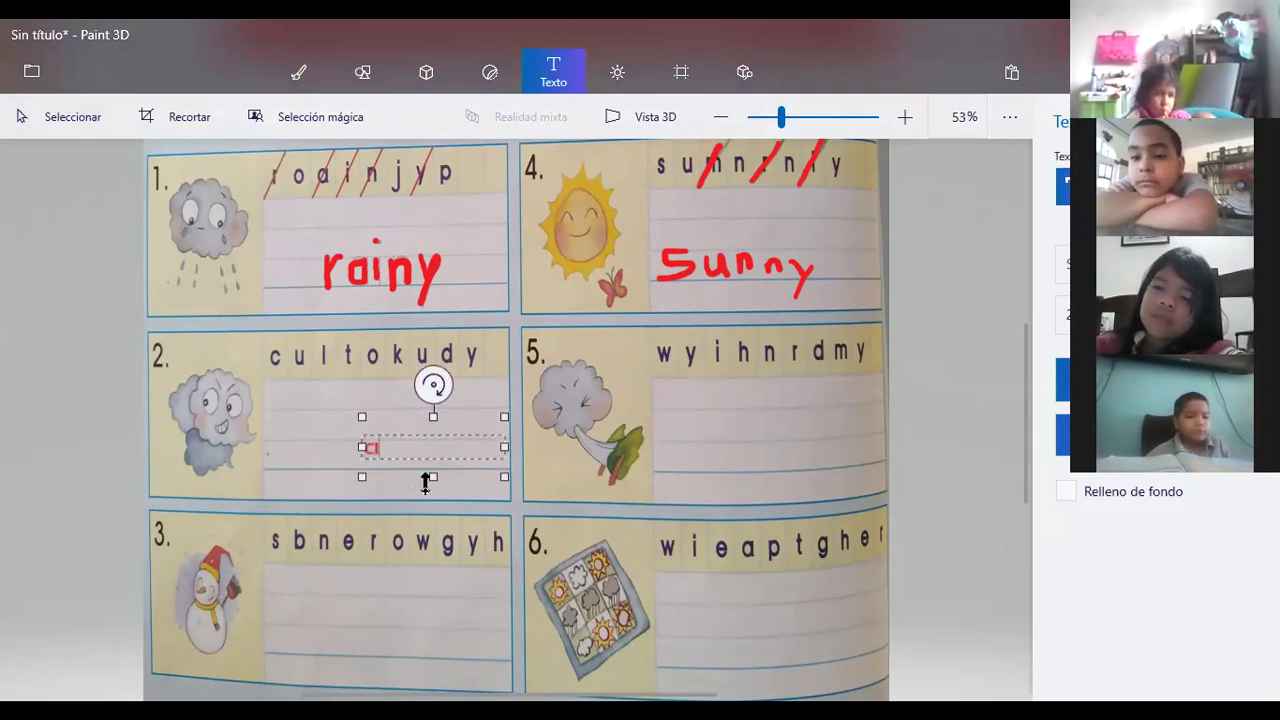
type("loudy")
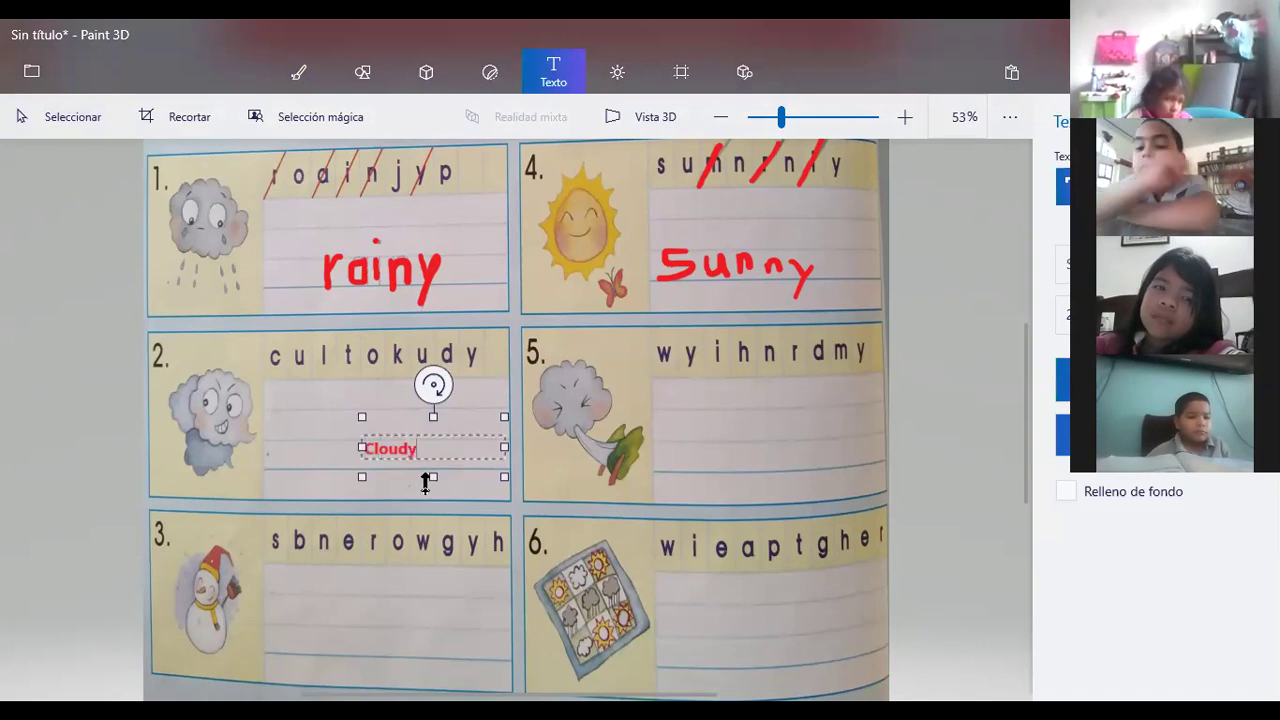
Enlarge the Cloudy text, widen it to one line and place it on box 2's lines
left_click(423, 455)
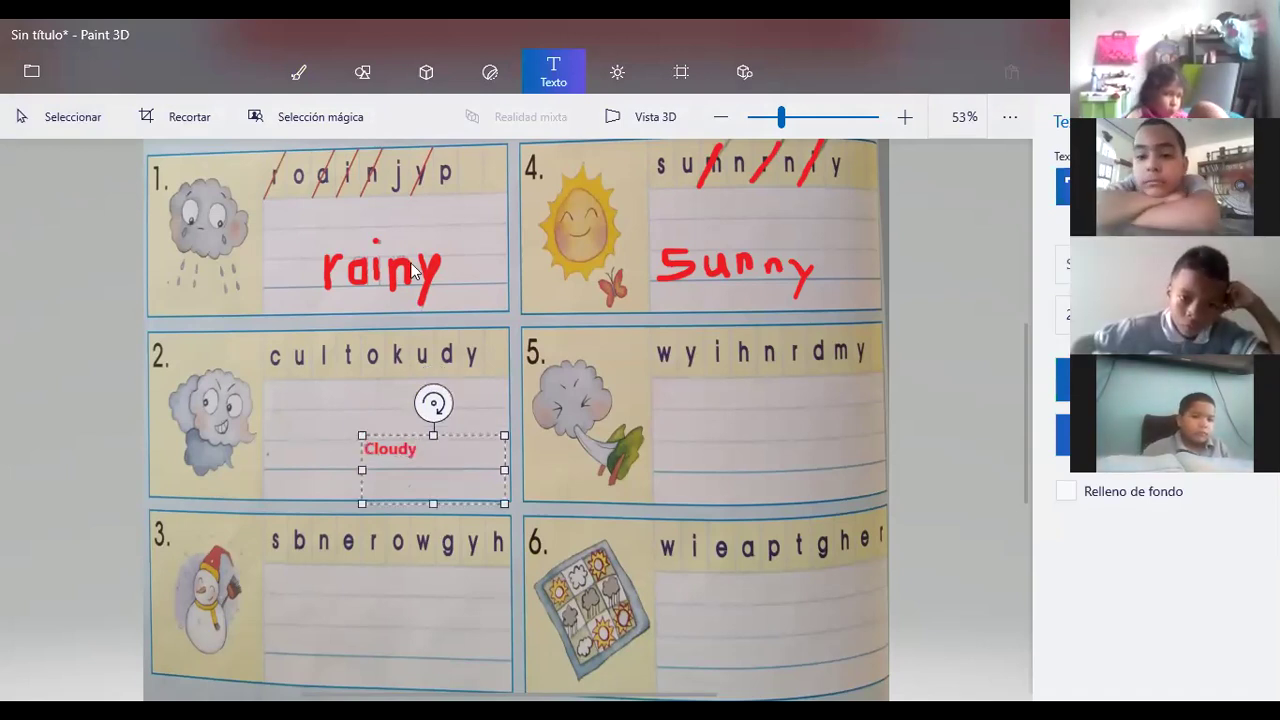
double_click(390, 449)
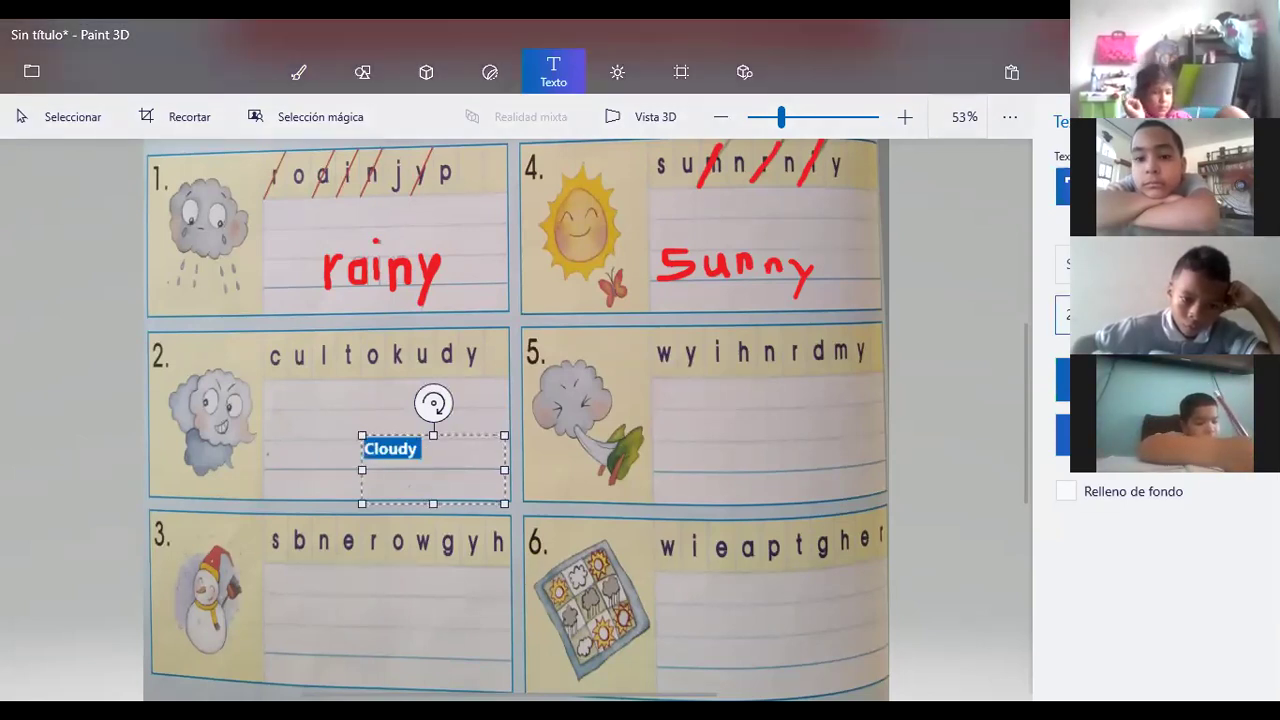
left_click(1150, 315)
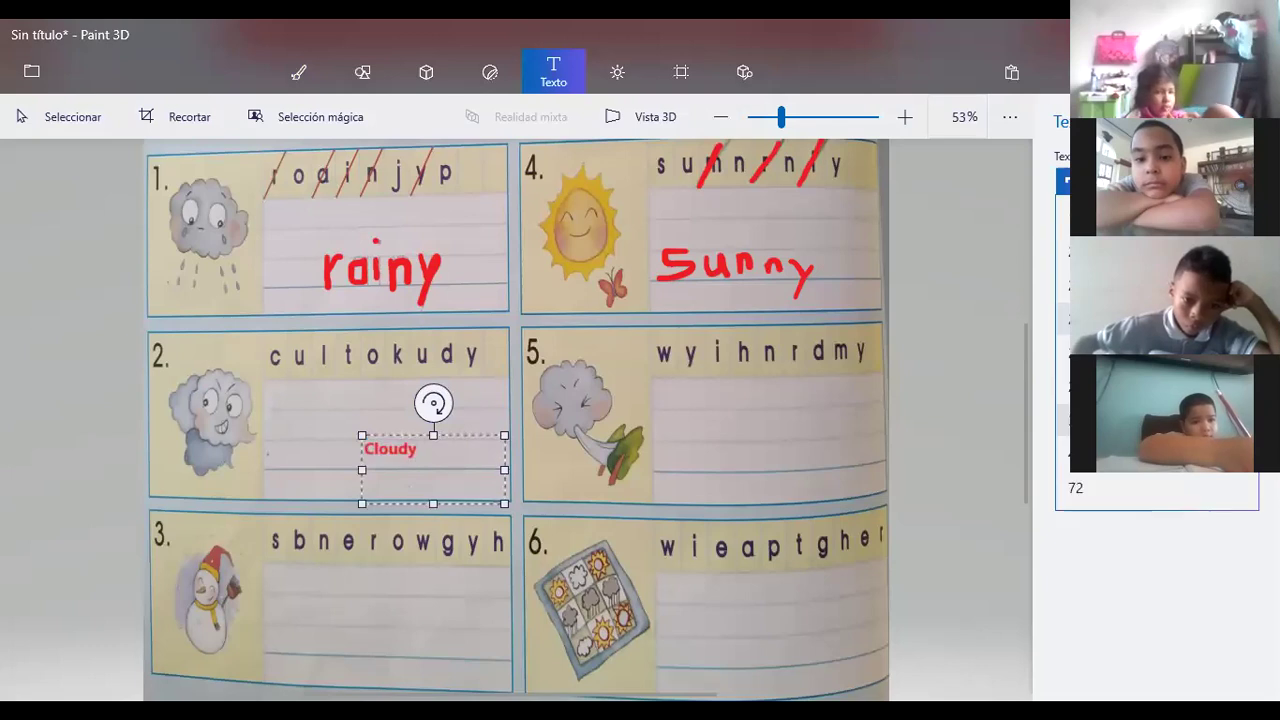
left_click(1150, 424)
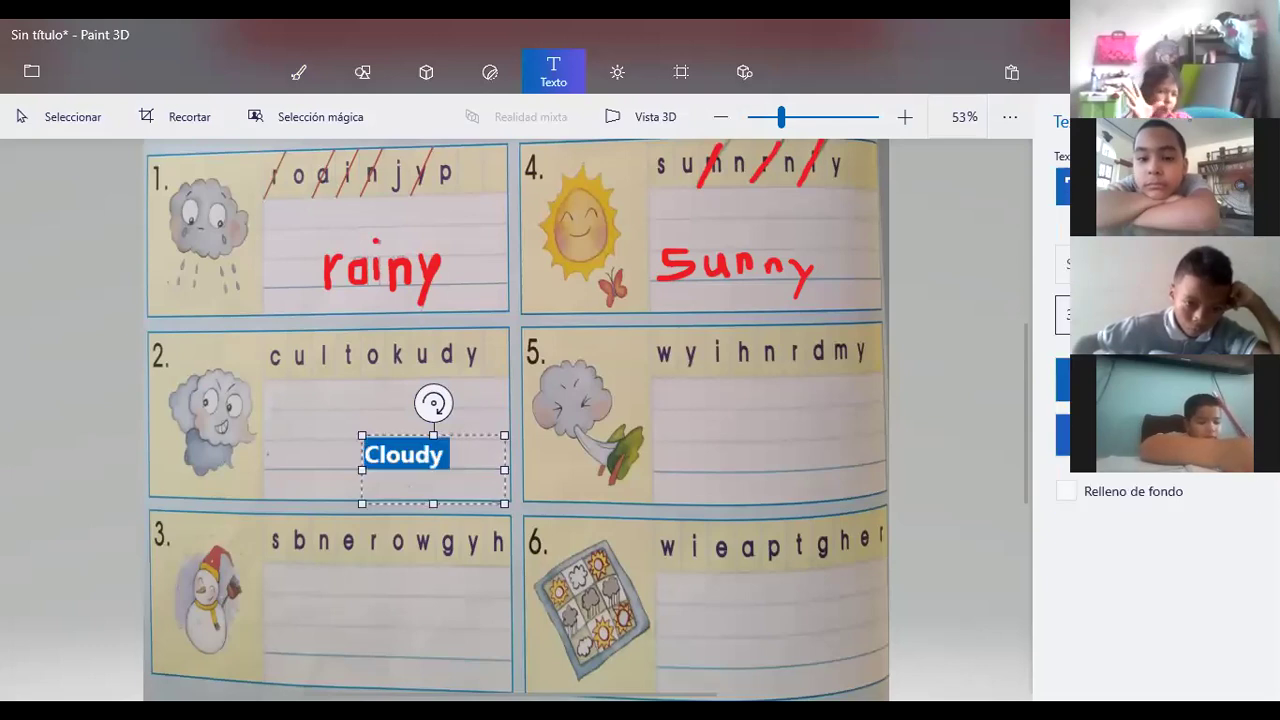
key("Down")
key("Down")
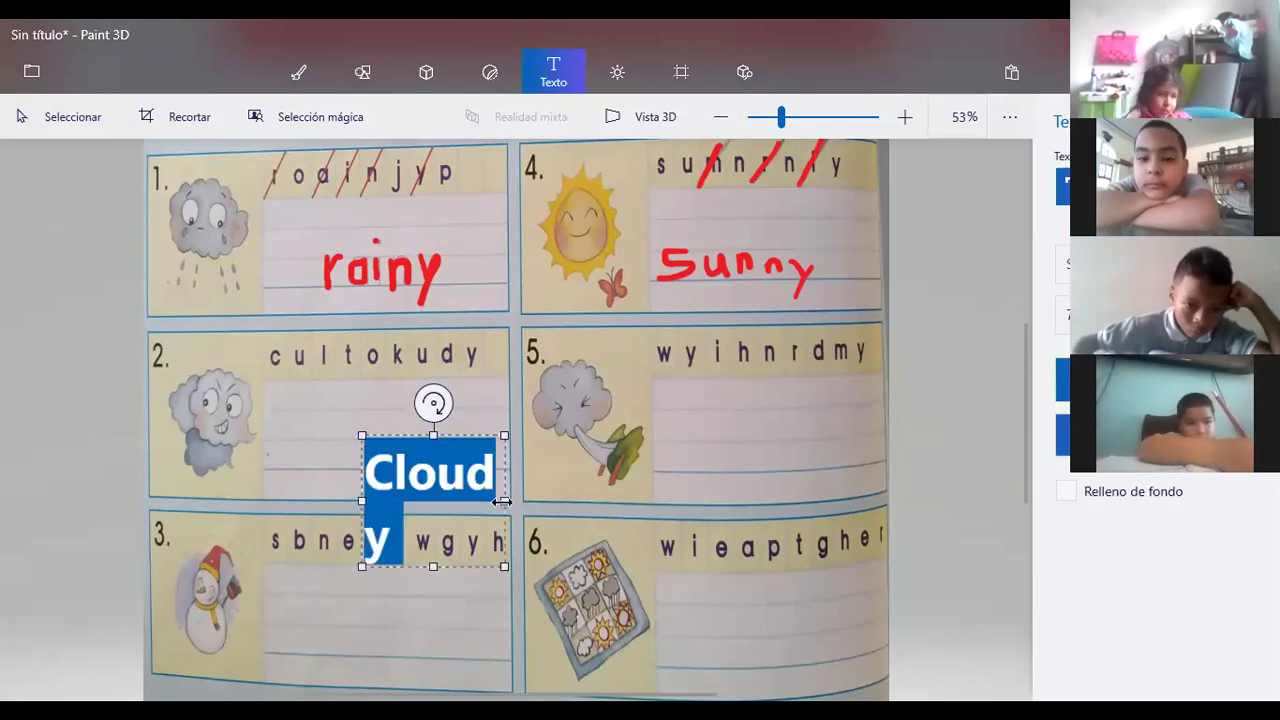
left_click_drag(502, 502, 575, 495)
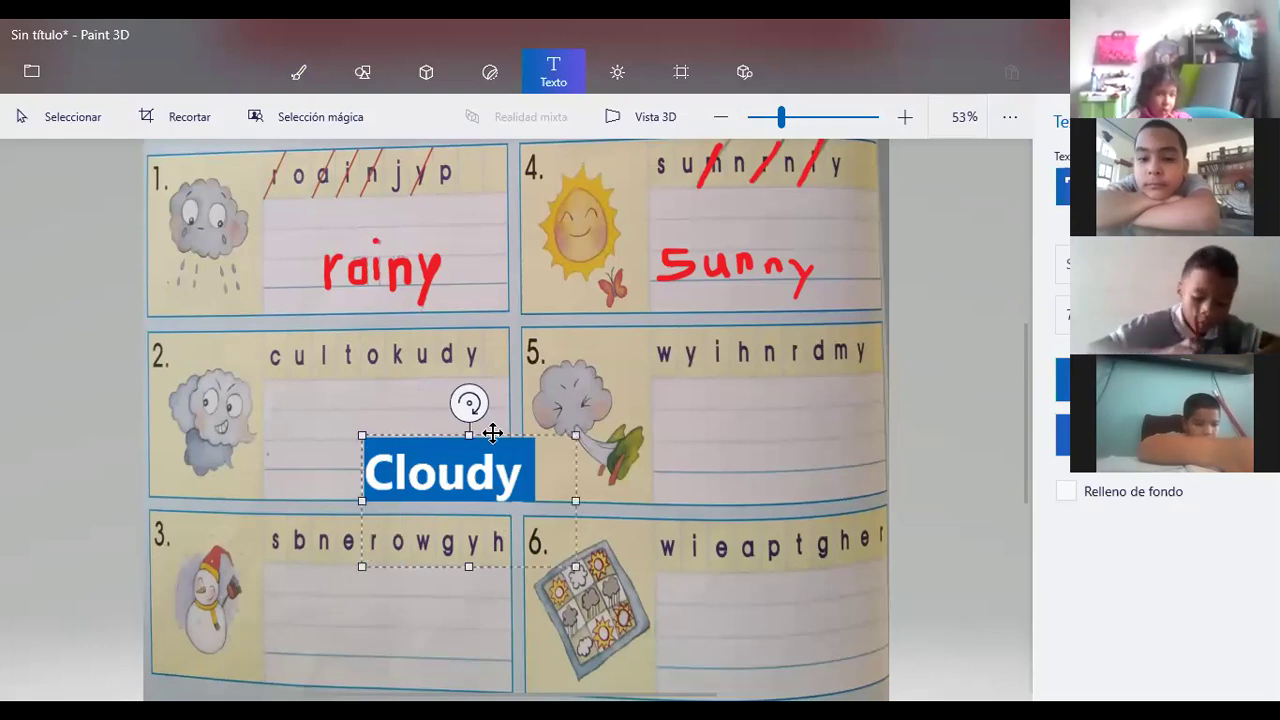
left_click_drag(492, 432, 430, 399)
left_click(731, 486)
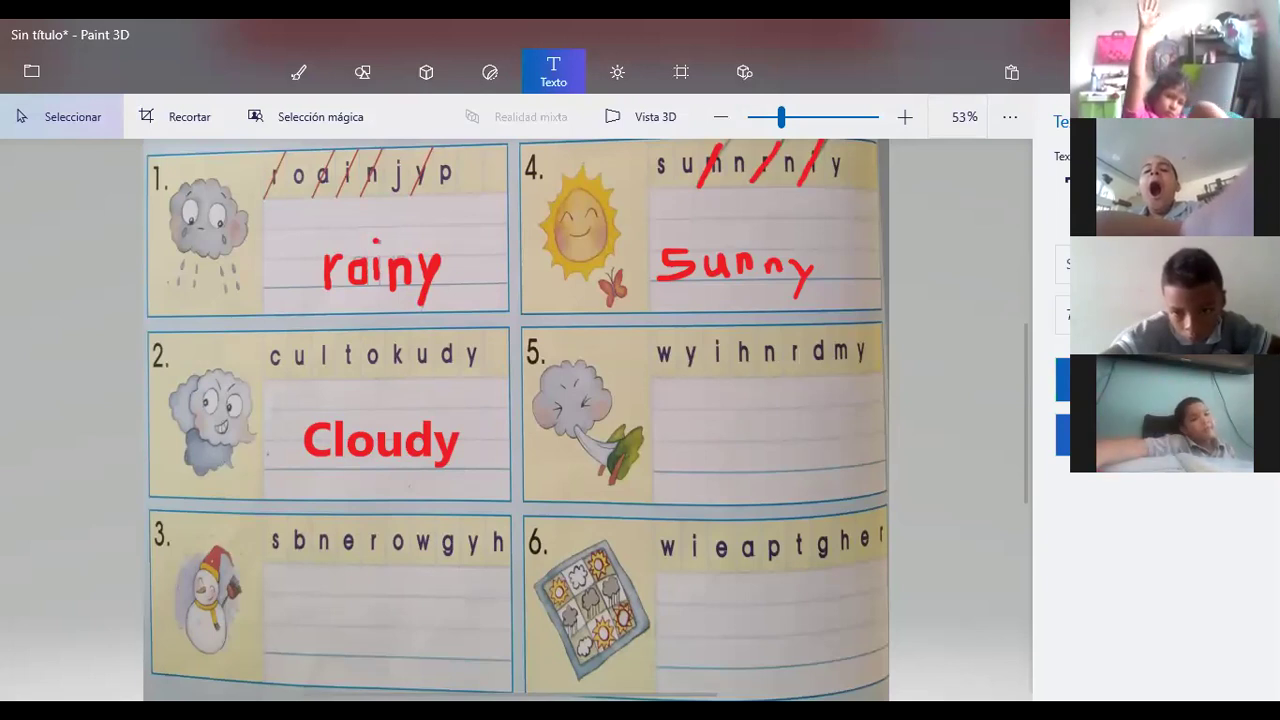
Add 'windy' as red text on box 5's answer lines, set slightly lower
left_click(718, 421)
left_click_drag(684, 394, 881, 521)
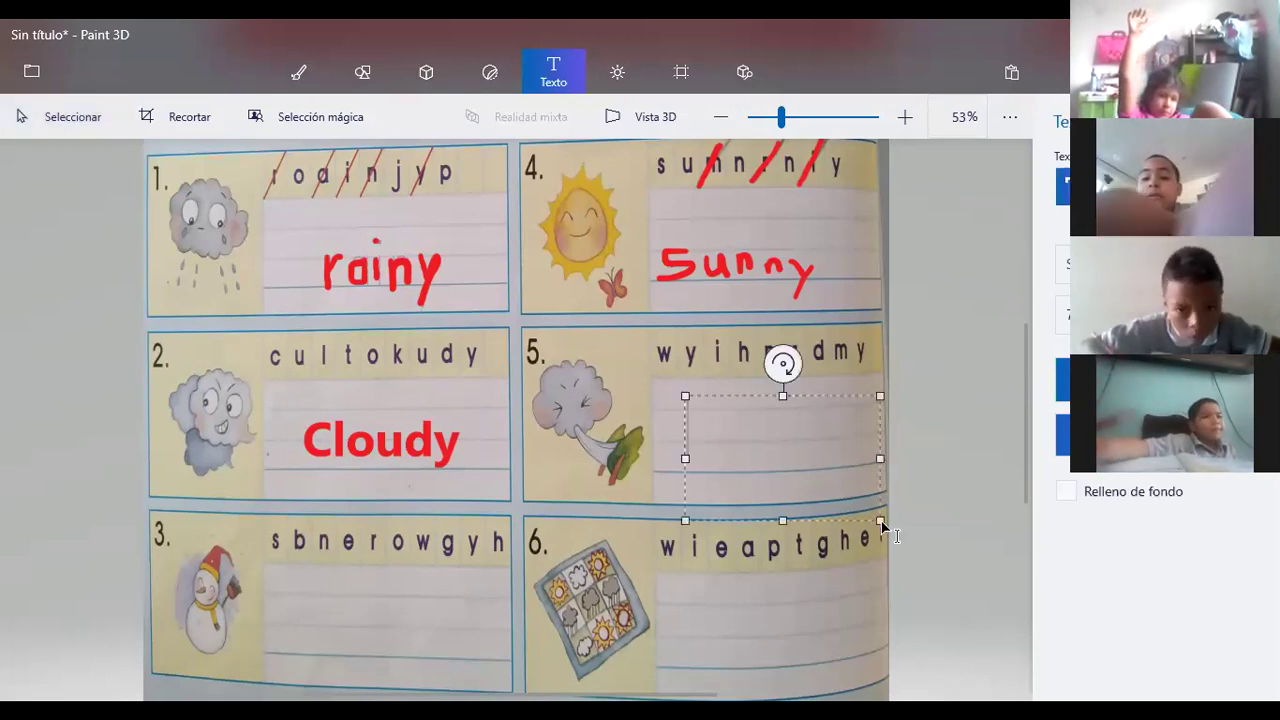
type("windy")
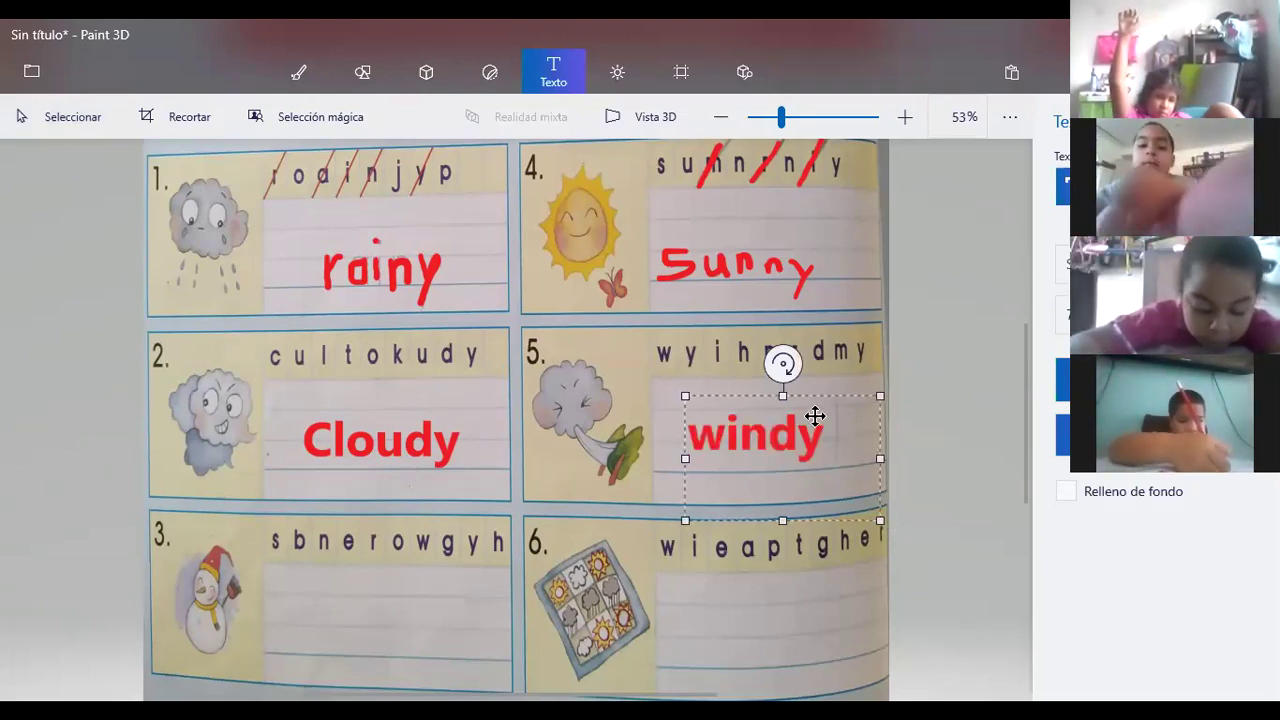
left_click_drag(815, 416, 815, 436)
left_click(358, 598)
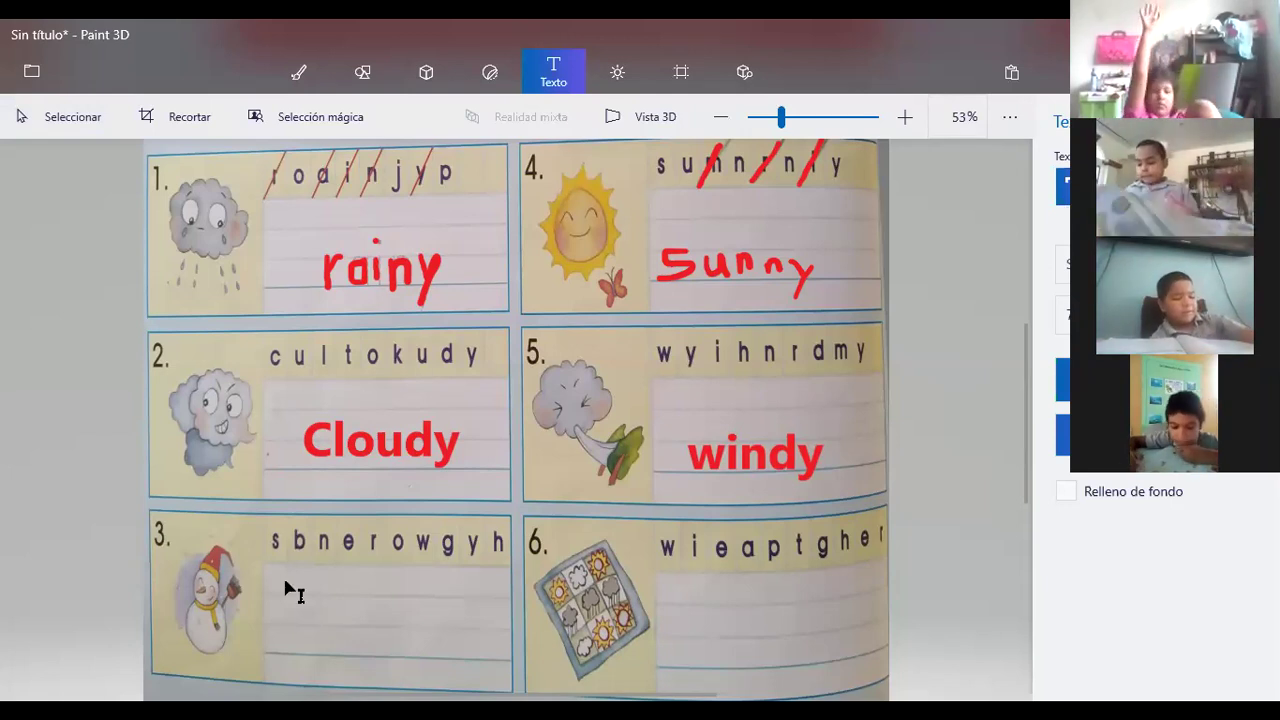
Add a slightly tilted 'Snowy' as red text on box 3's answer lines
left_click_drag(285, 581, 450, 675)
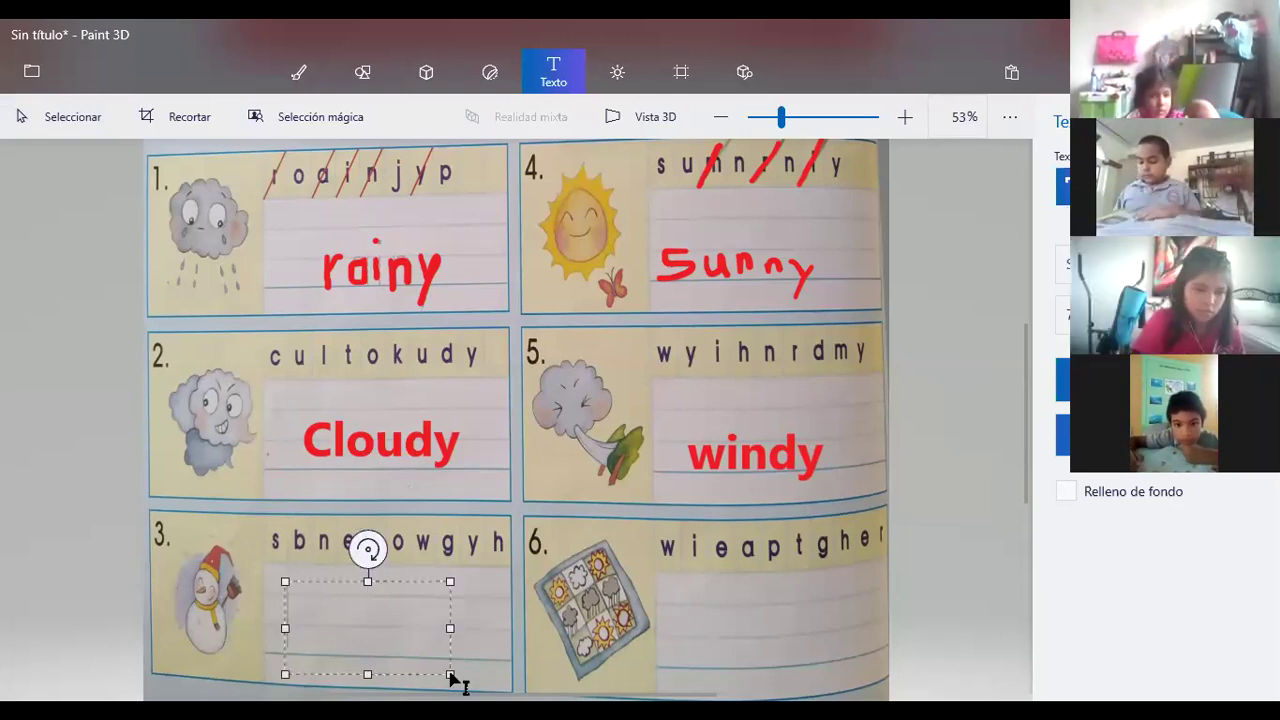
type("snowy")
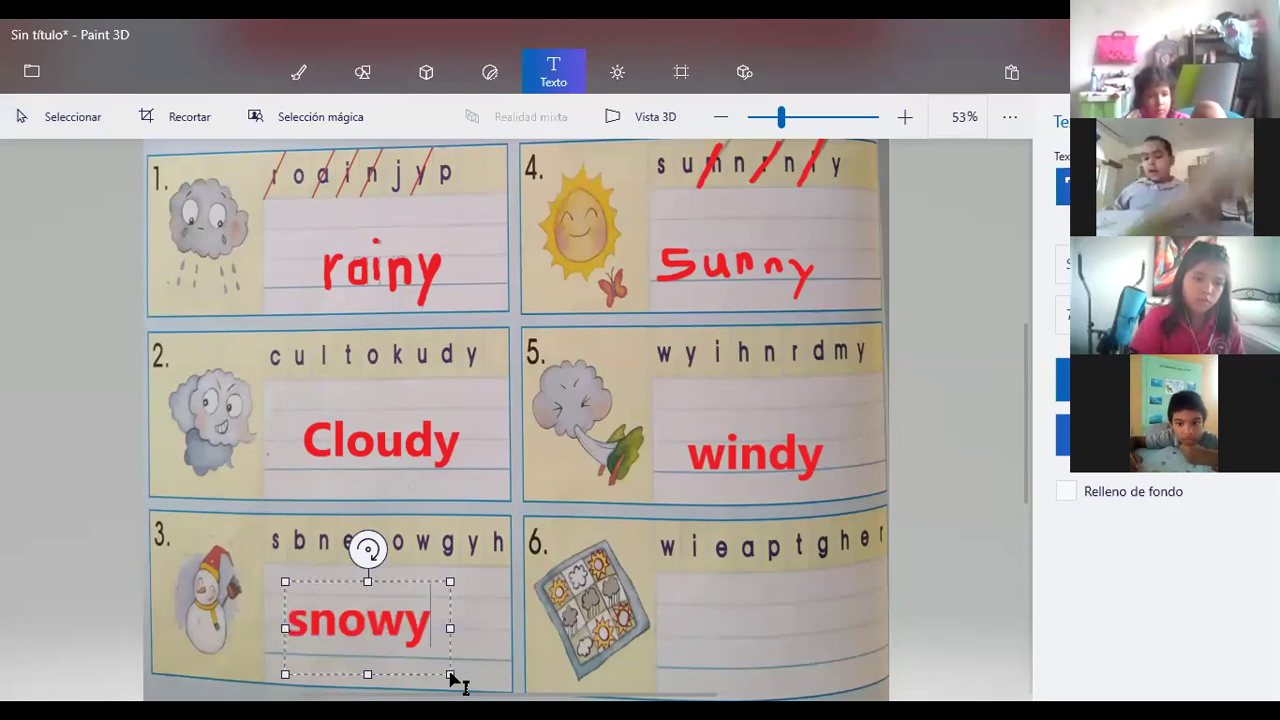
key("BackSpace")
key("BackSpace")
key("BackSpace")
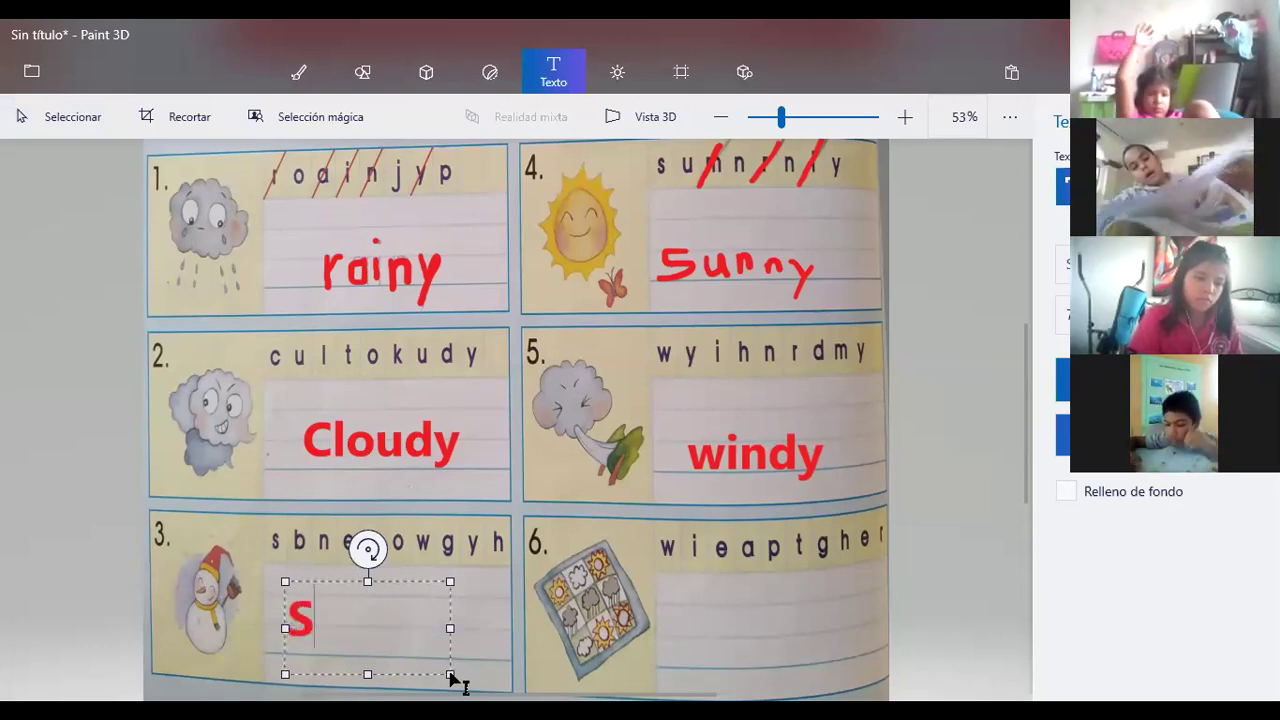
type("nowy")
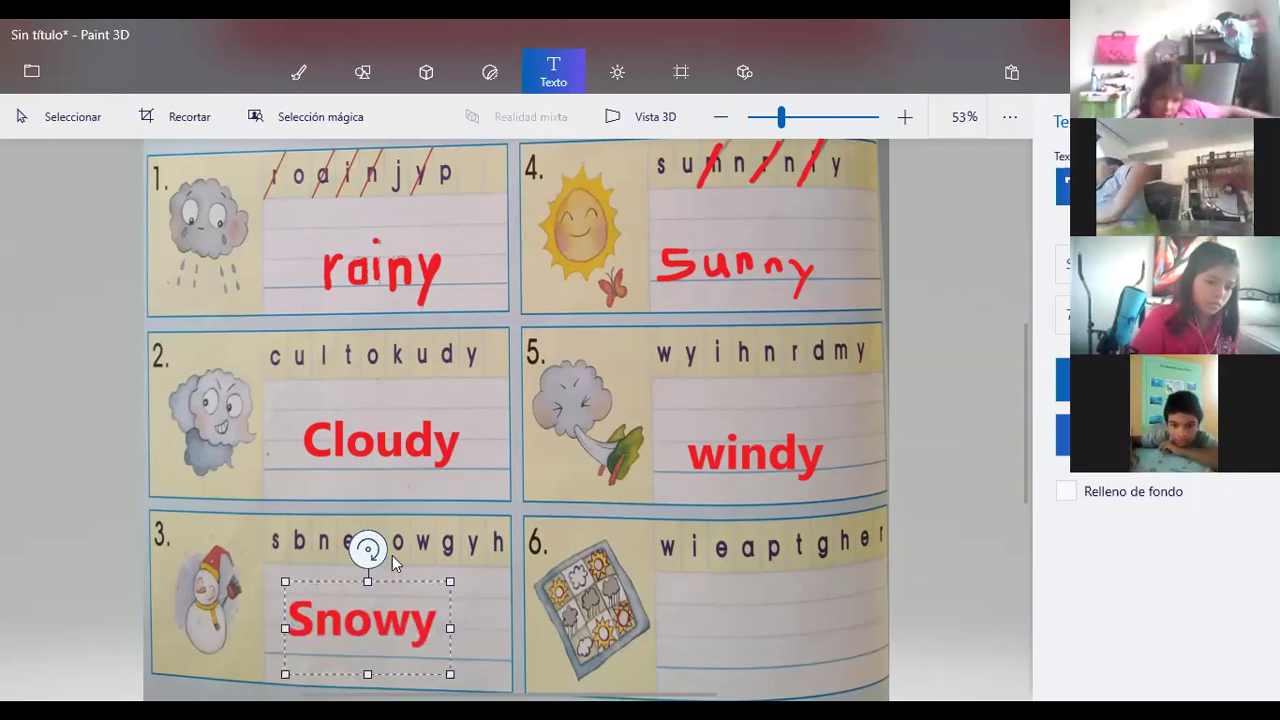
left_click_drag(392, 555, 404, 599)
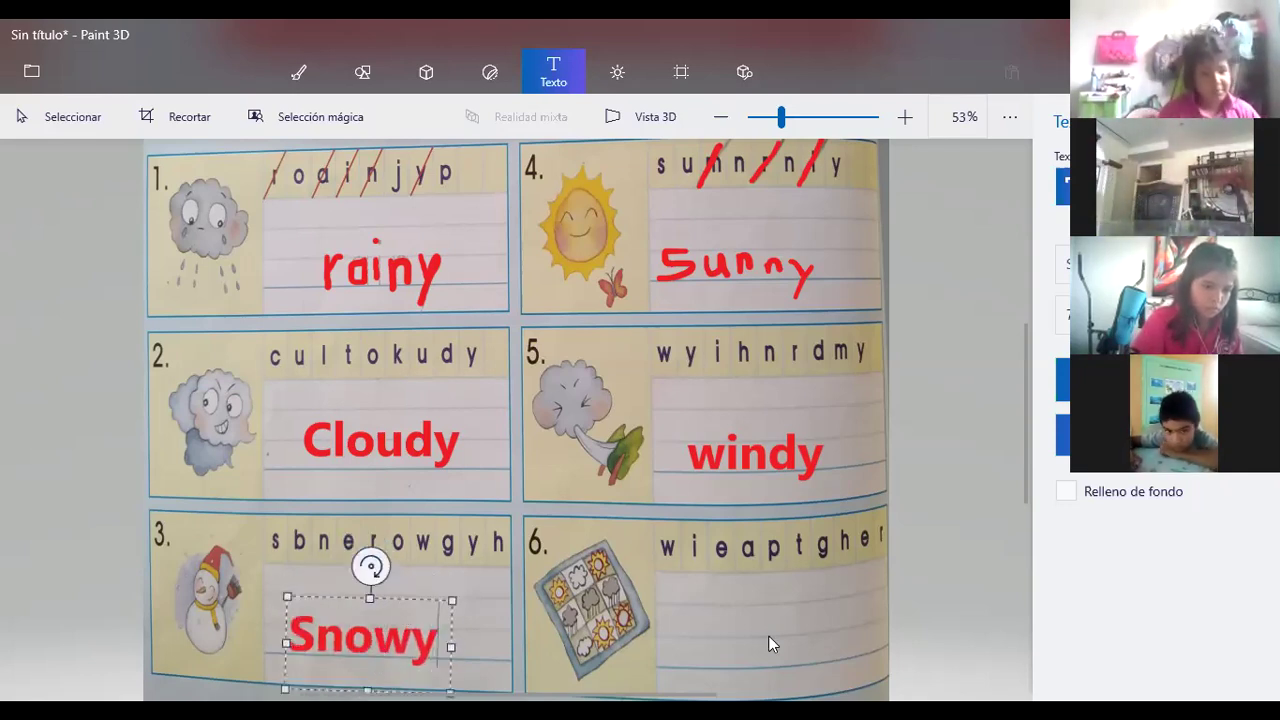
left_click(798, 579)
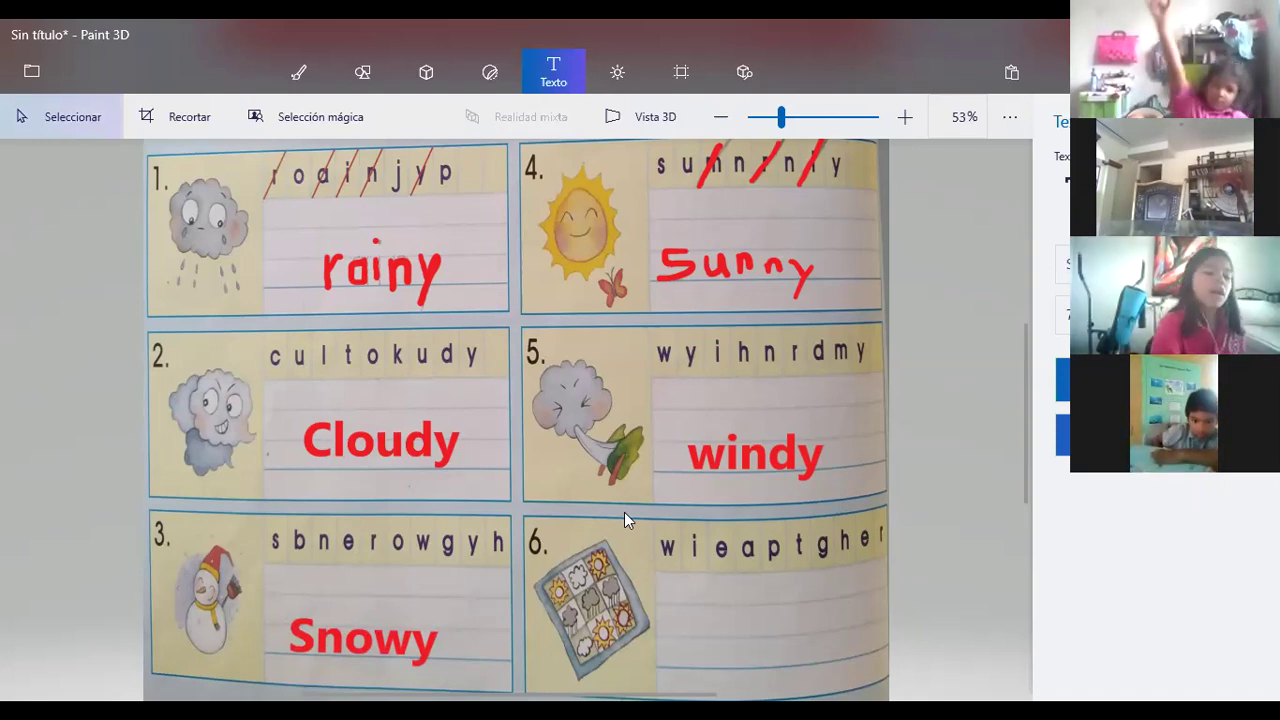
Add 'Weather' as red text on box 6's answer lines, positioned within the box
left_click(712, 617)
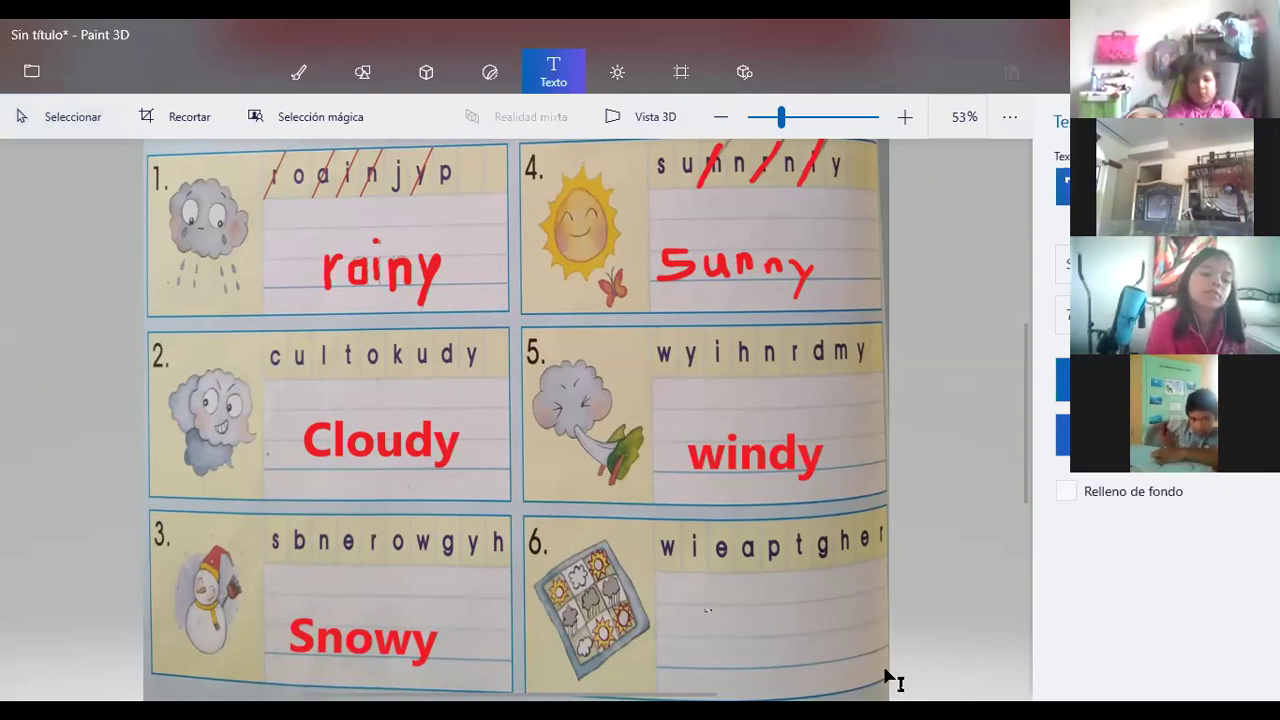
left_click_drag(703, 609, 885, 670)
type("w")
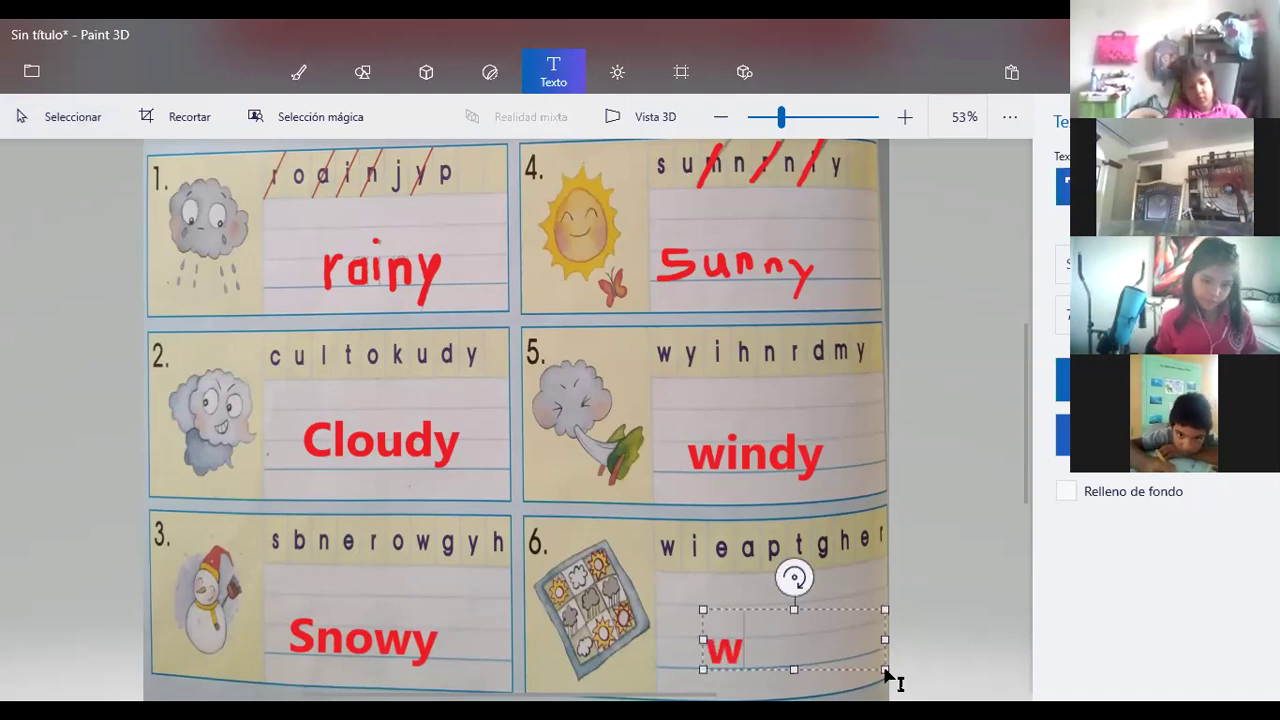
type("eathe")
key("ctrl+a")
type("E")
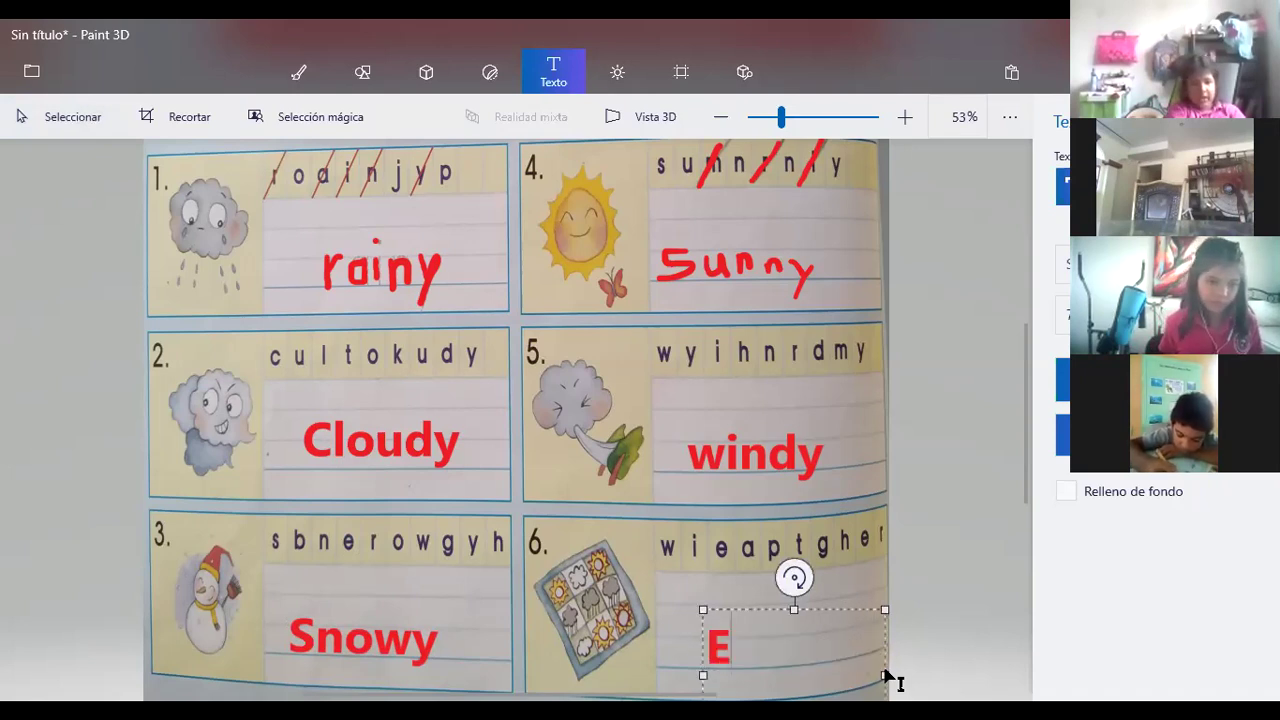
type("eathe")
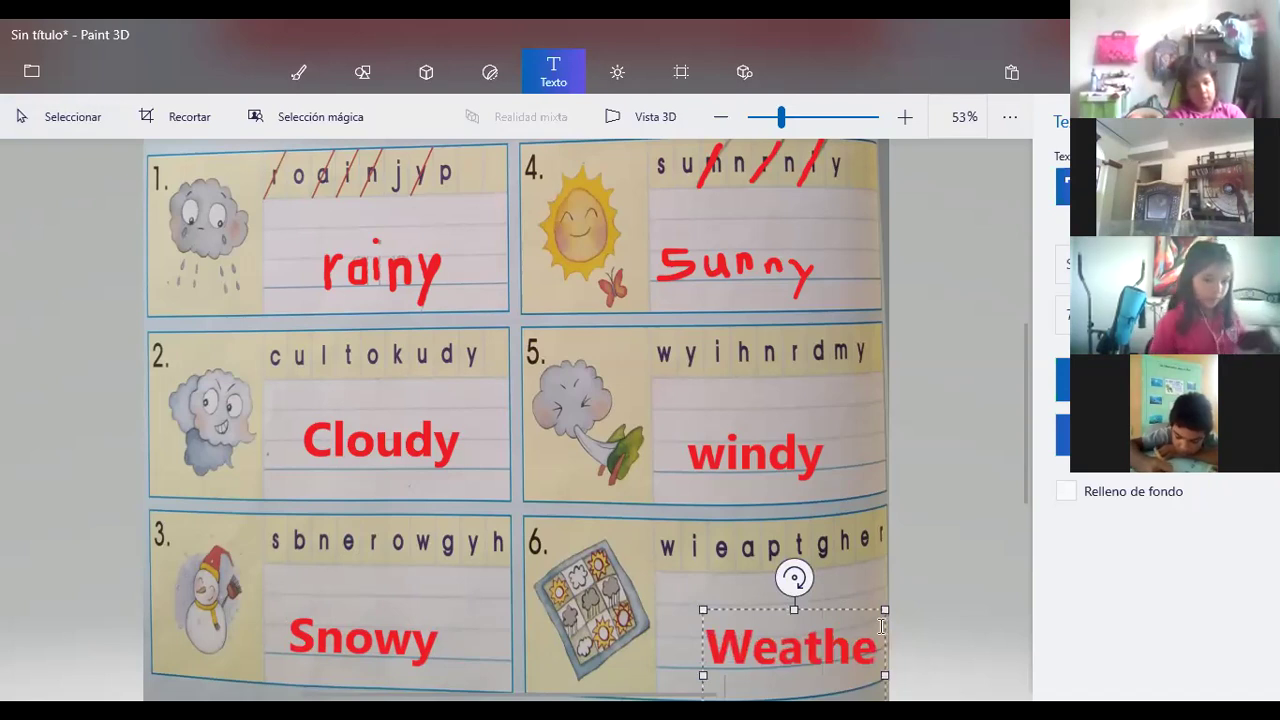
type("r")
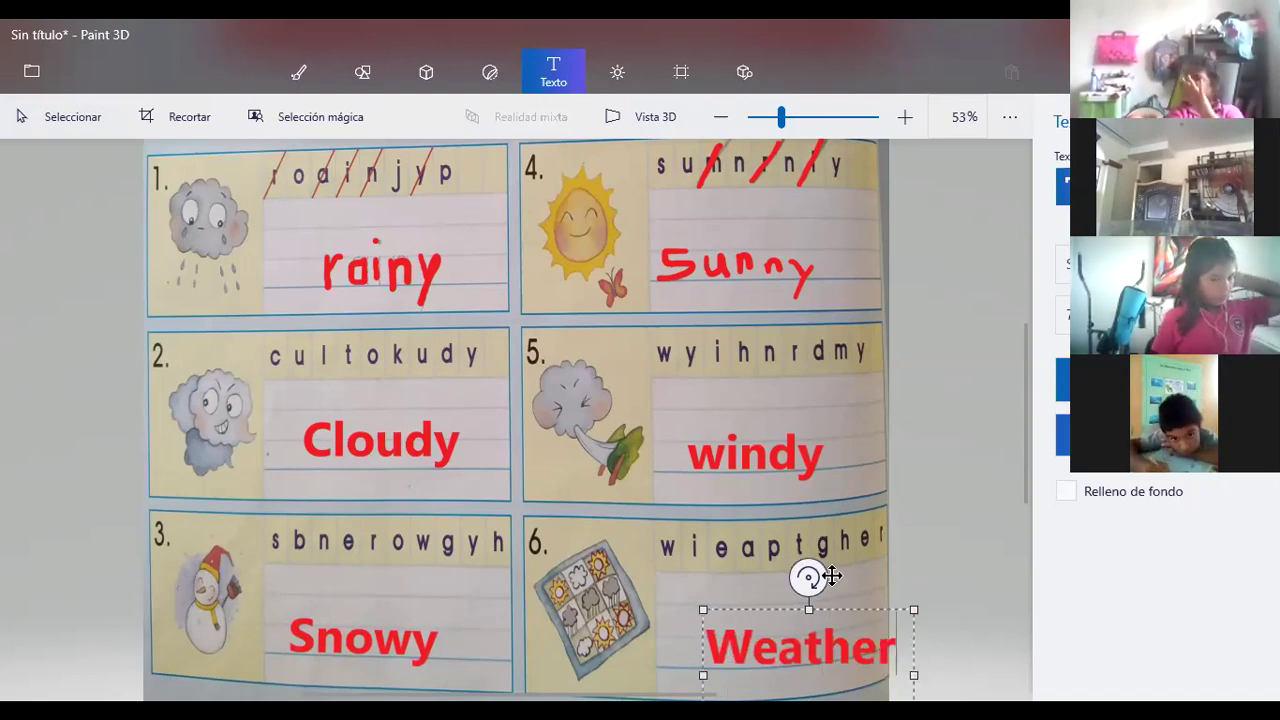
mouse_move(805, 577)
left_mouse_down()
mouse_move(772, 547)
mouse_move(797, 551)
left_mouse_up()
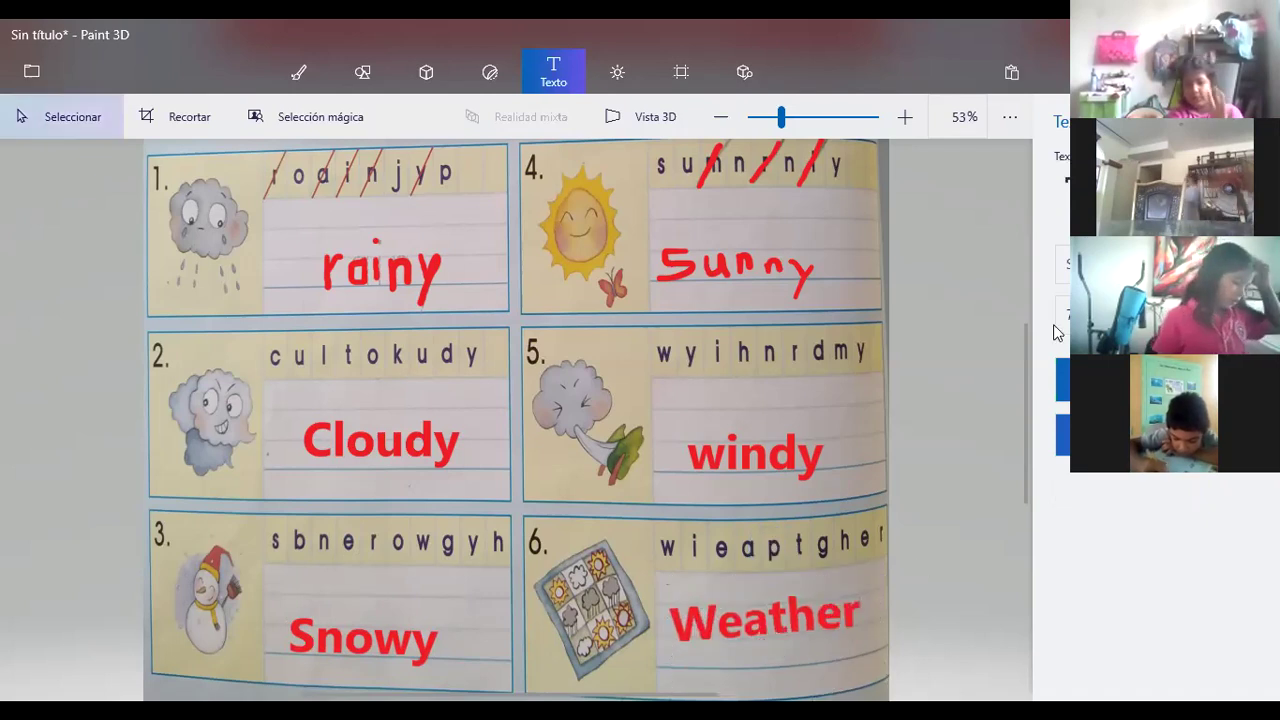
key("Escape")
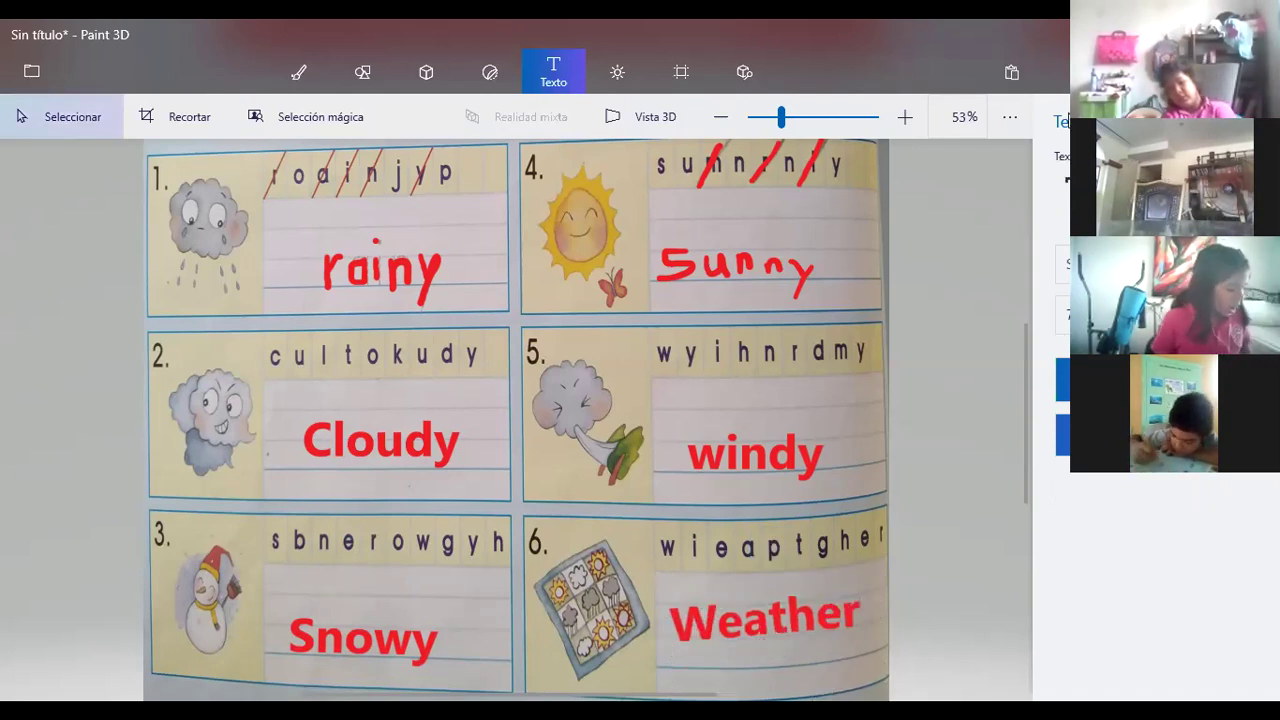
Cross out letters in the 'cultokudy' row with the red brush
left_click(298, 72)
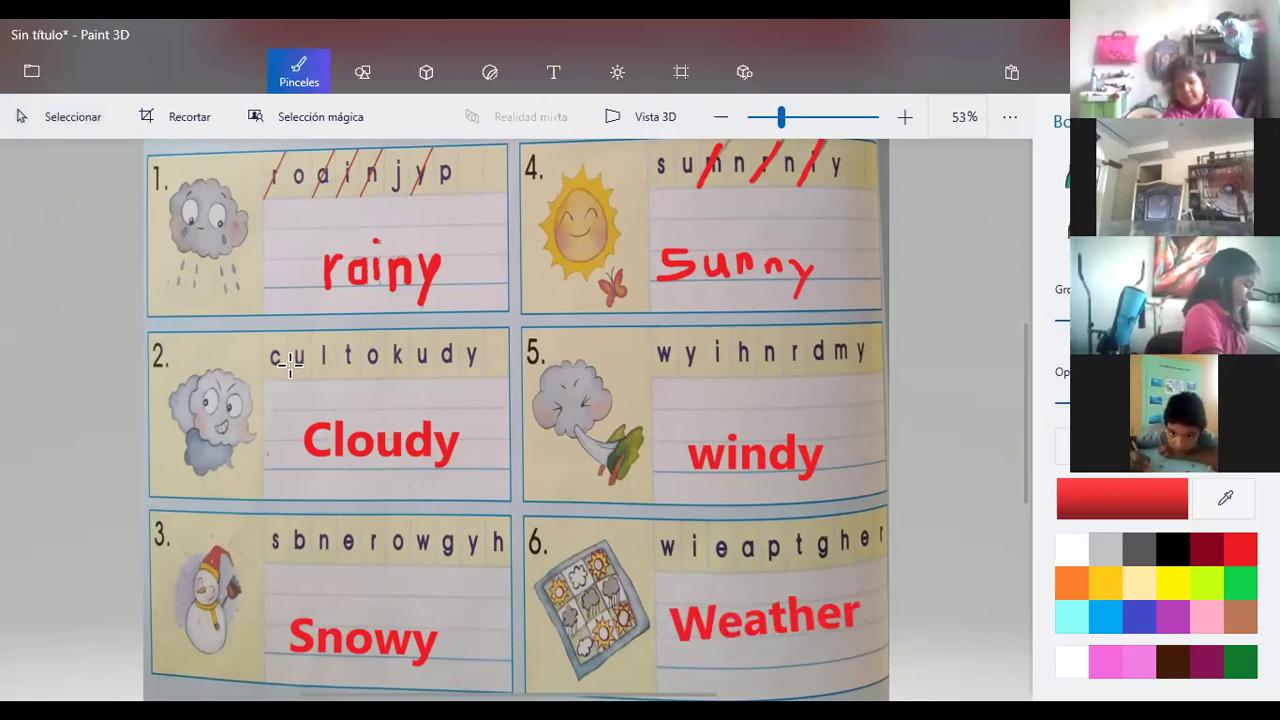
mouse_move(344, 356)
left_mouse_down()
mouse_move(370, 327)
mouse_move(403, 337)
left_mouse_up()
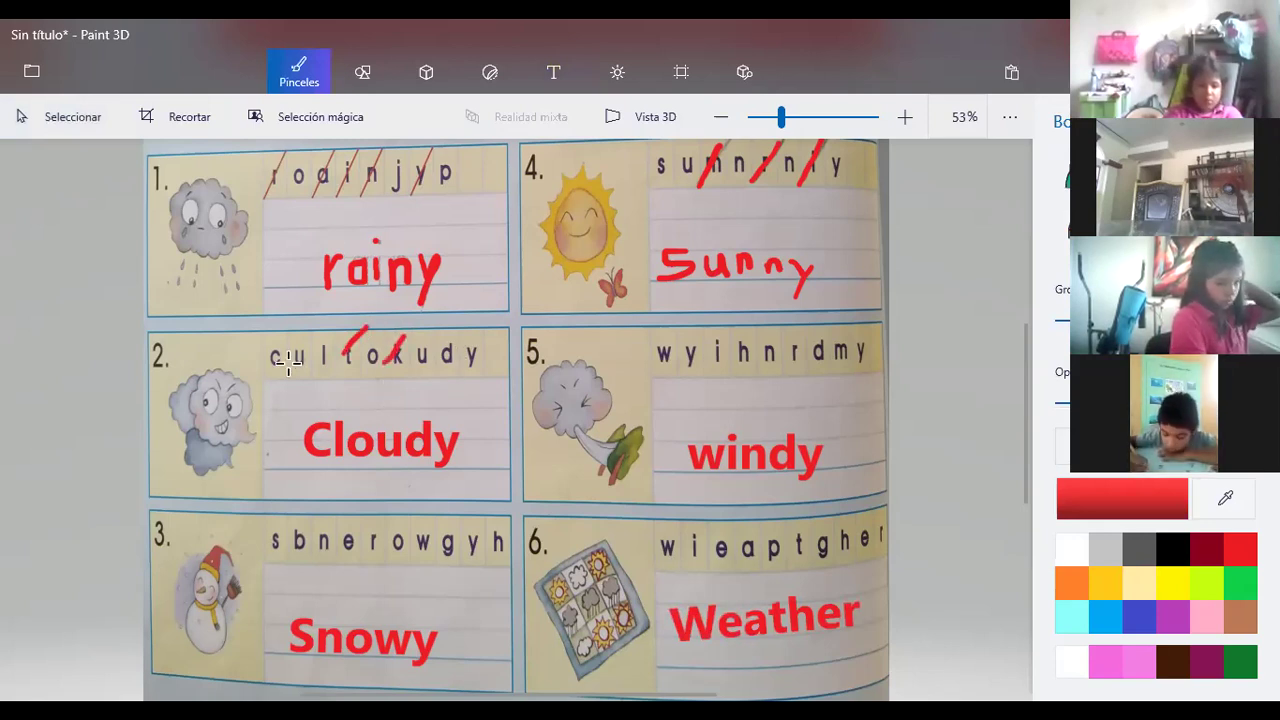
left_click_drag(300, 347, 289, 365)
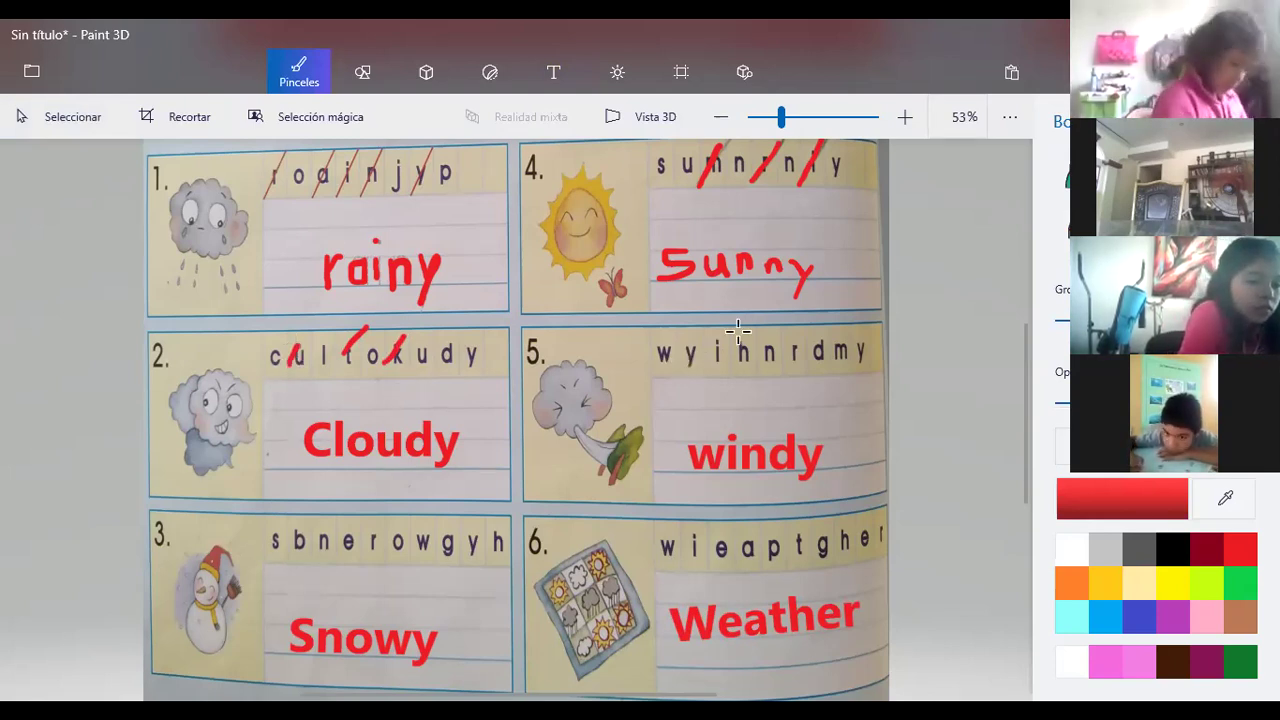
Strike through the letters in the windy row 5, snowy row 3 and weather row 6
left_click_drag(693, 345, 686, 364)
mouse_move(752, 338)
left_mouse_down()
mouse_move(746, 358)
mouse_move(849, 357)
left_mouse_up()
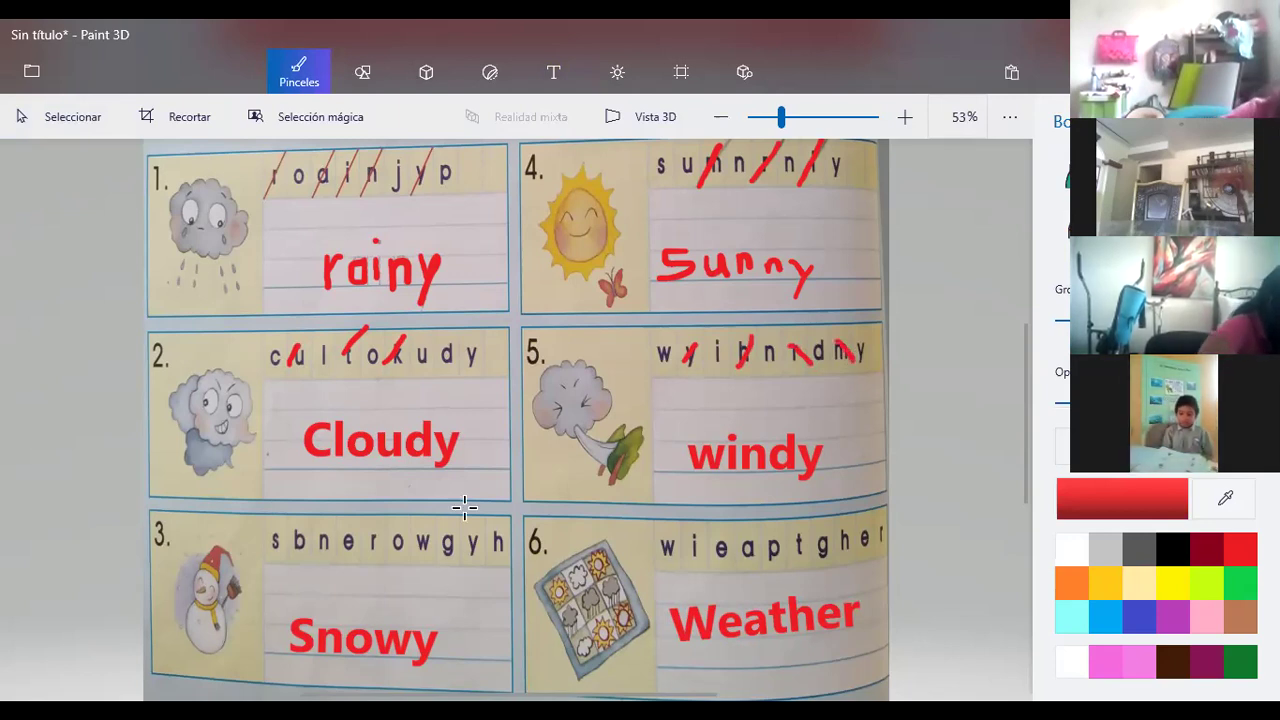
left_click_drag(287, 537, 383, 549)
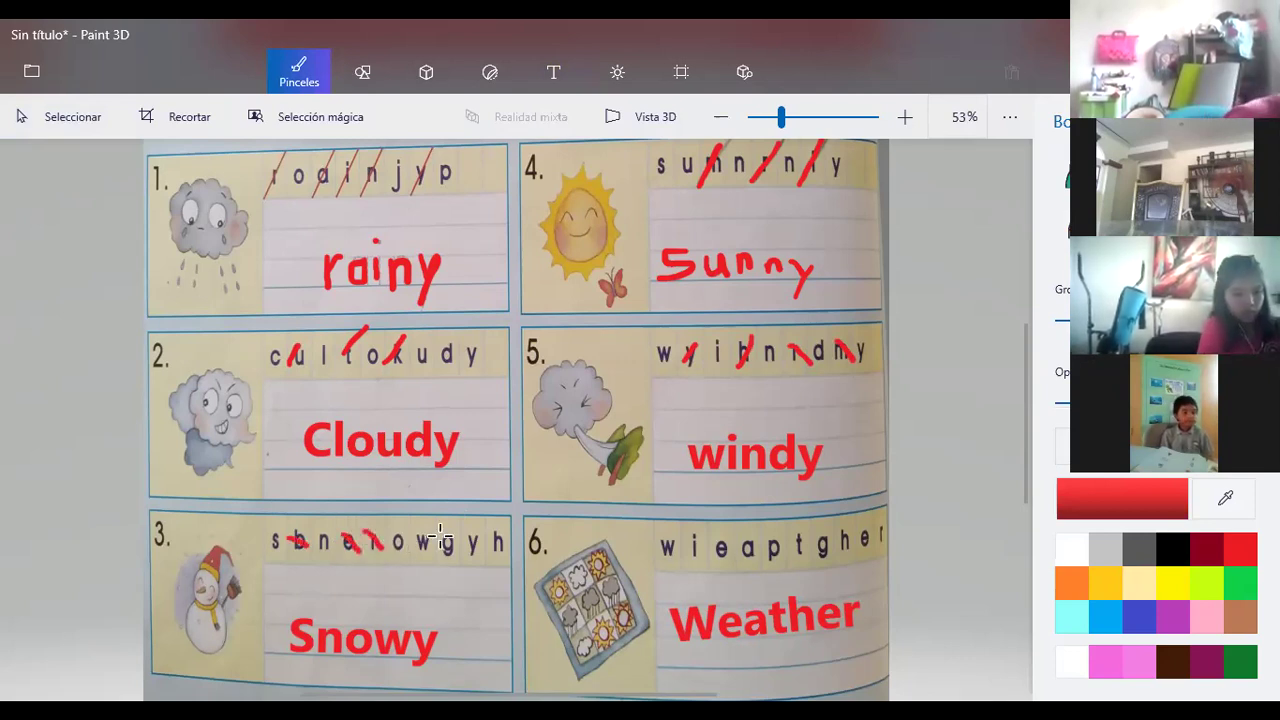
left_click_drag(441, 538, 507, 555)
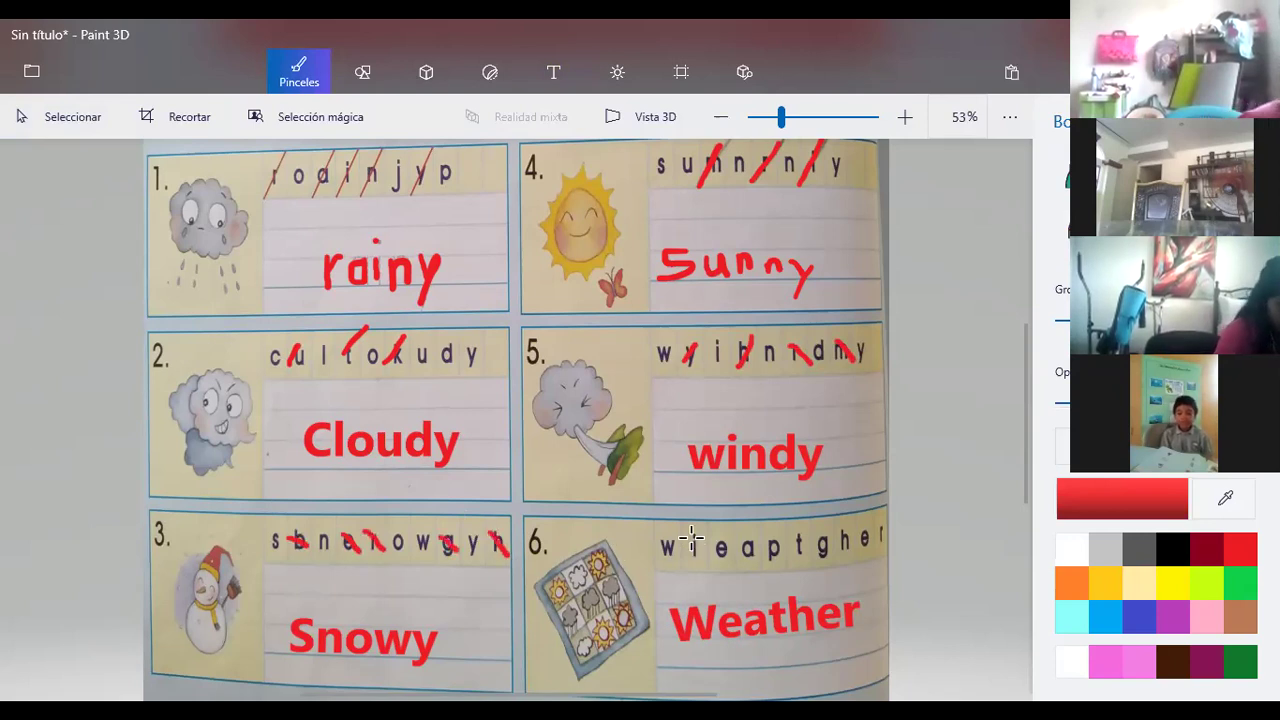
left_click_drag(714, 557, 690, 538)
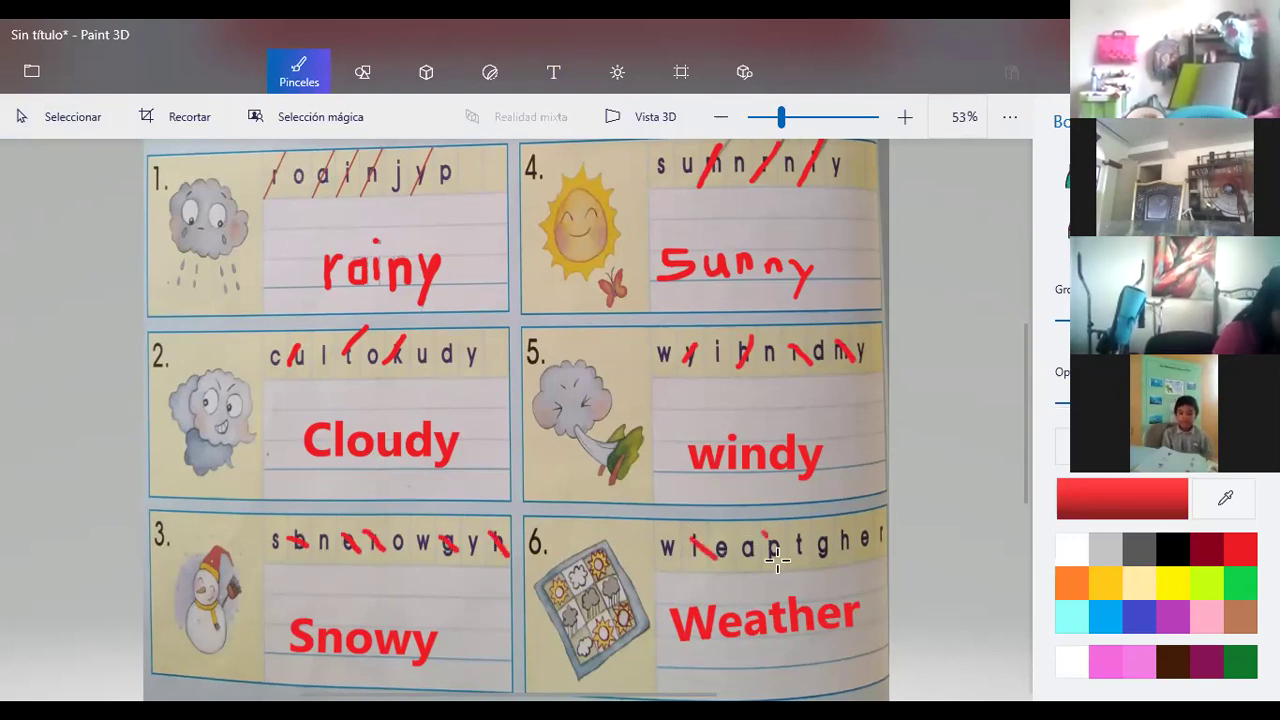
mouse_move(778, 559)
left_mouse_down()
mouse_move(766, 537)
mouse_move(832, 555)
left_mouse_up()
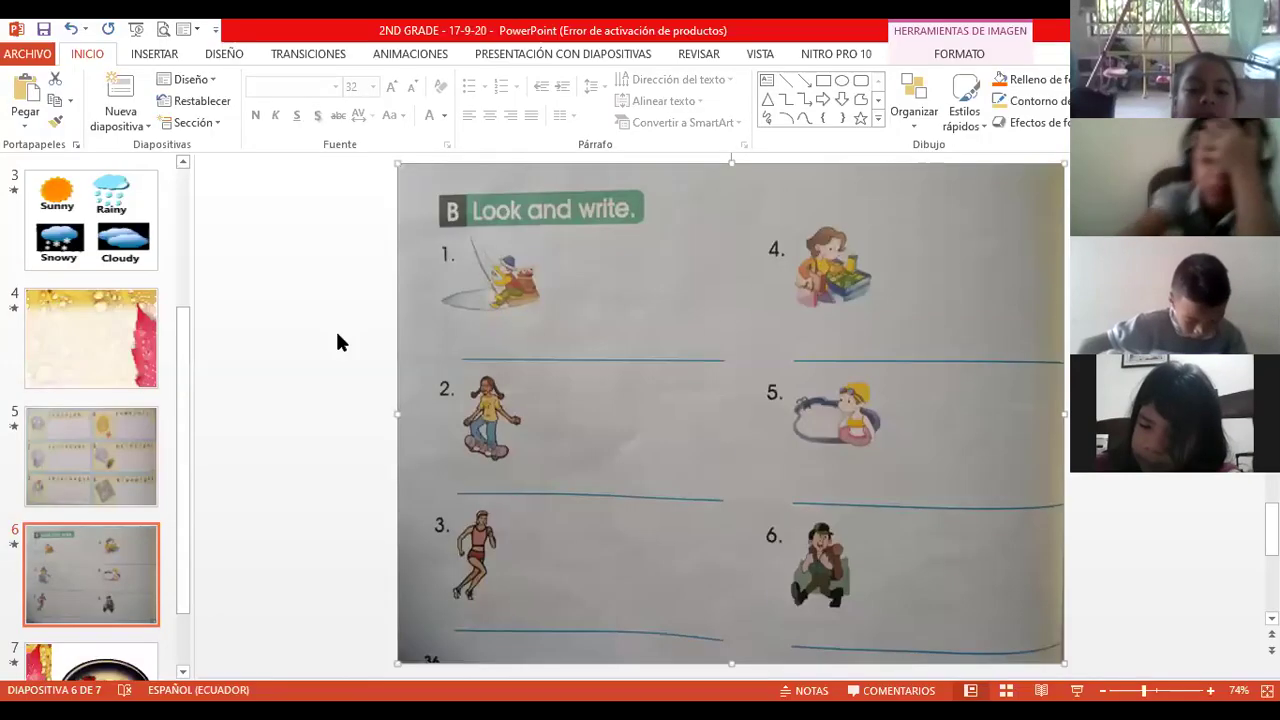
Choose Cuadro de texto from the INSERTAR tab
left_click(143, 54)
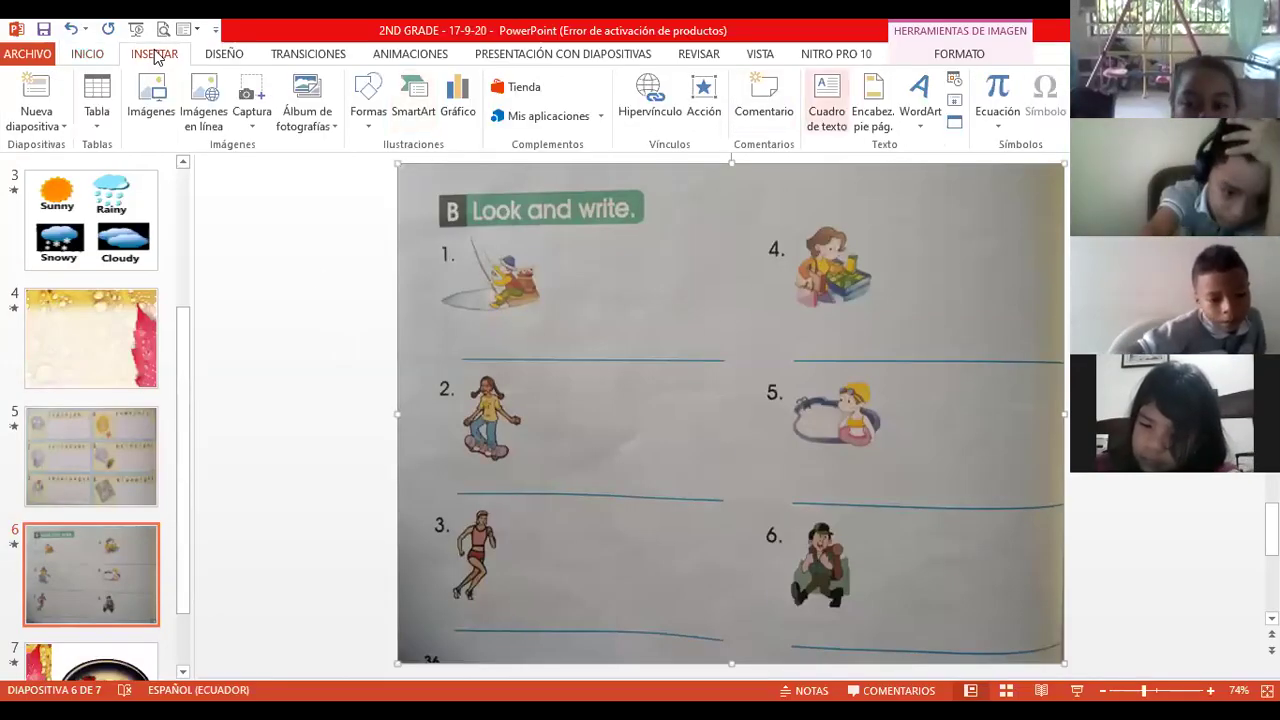
left_click(826, 103)
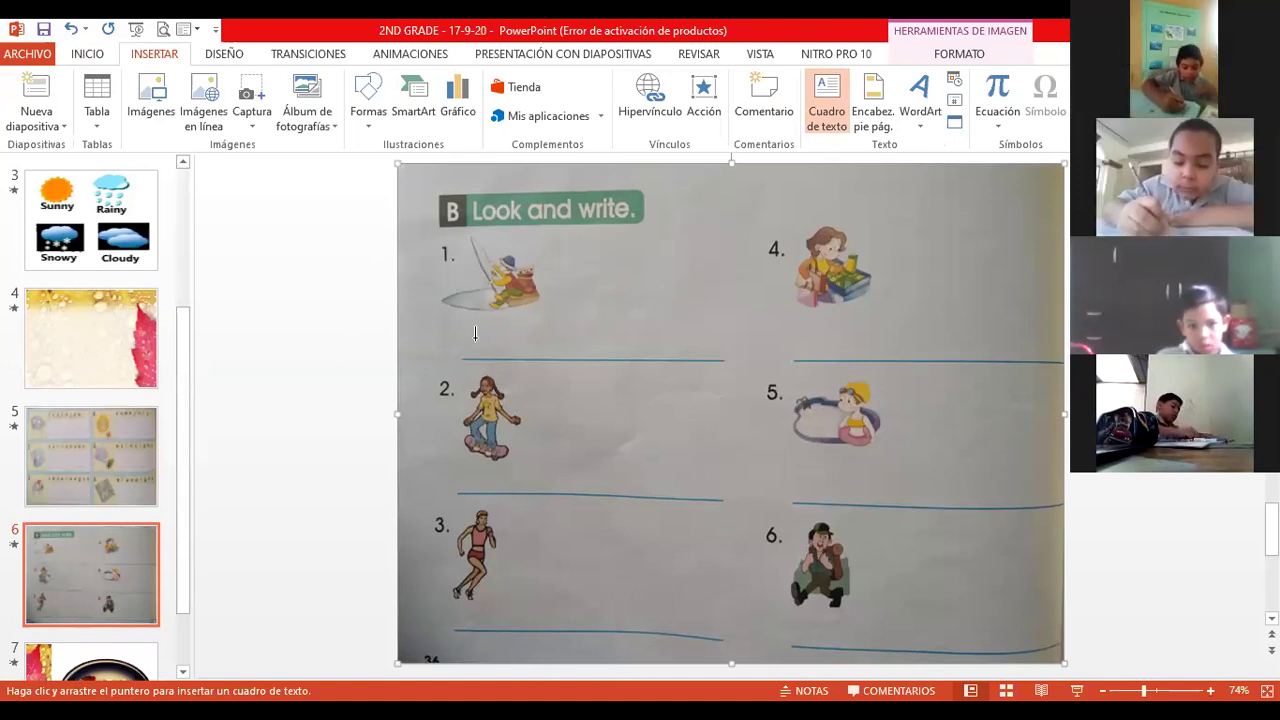
Type 'Go fishing' in a text box over the first answer line
left_click_drag(474, 335, 715, 388)
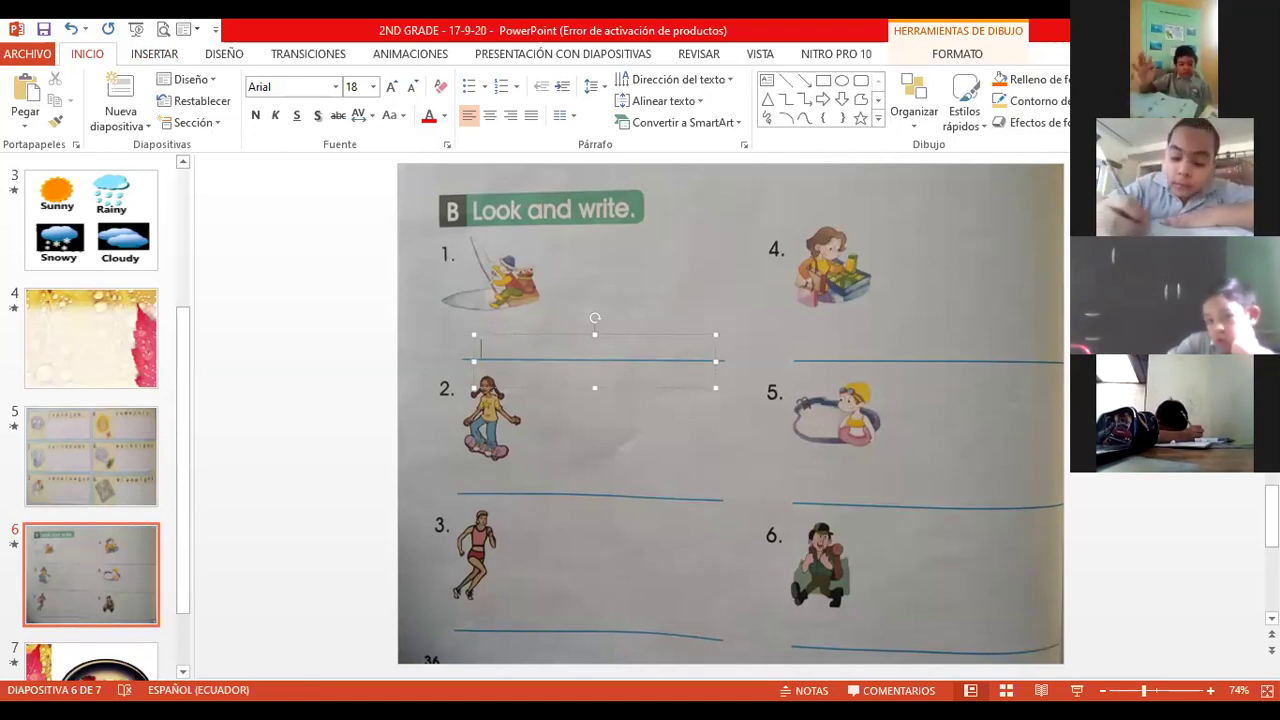
type("Go fishin")
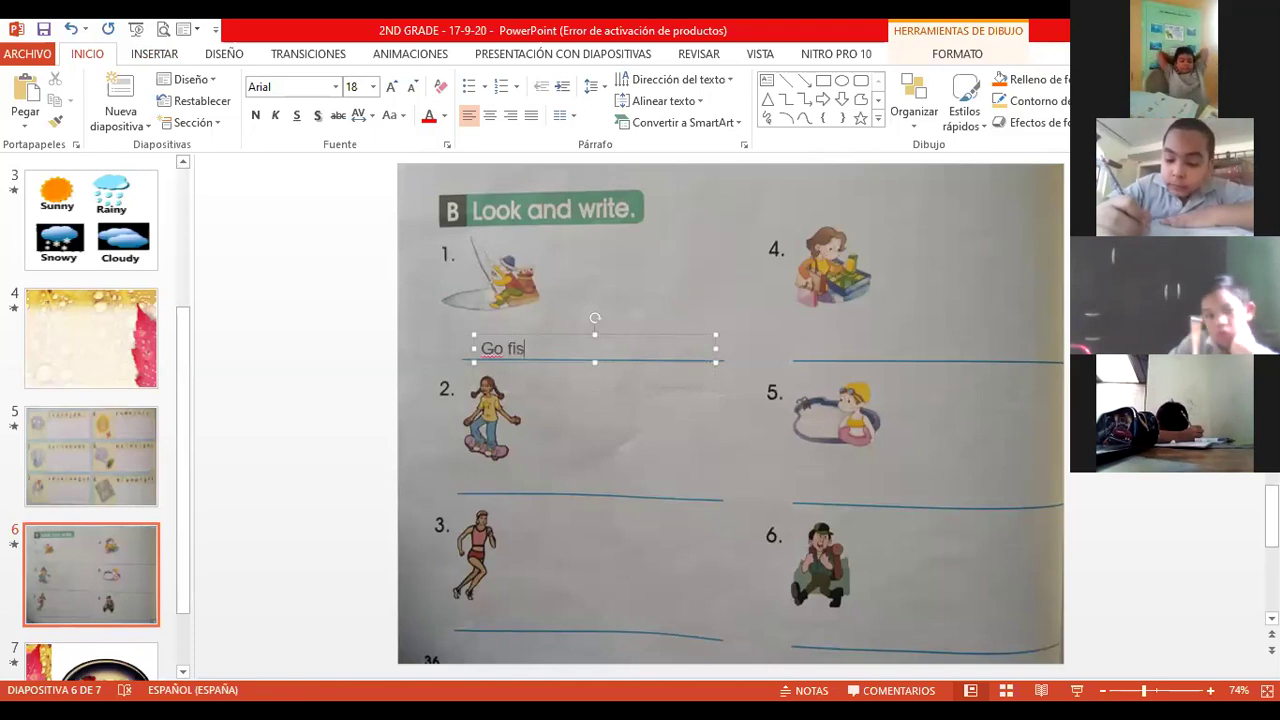
type("g")
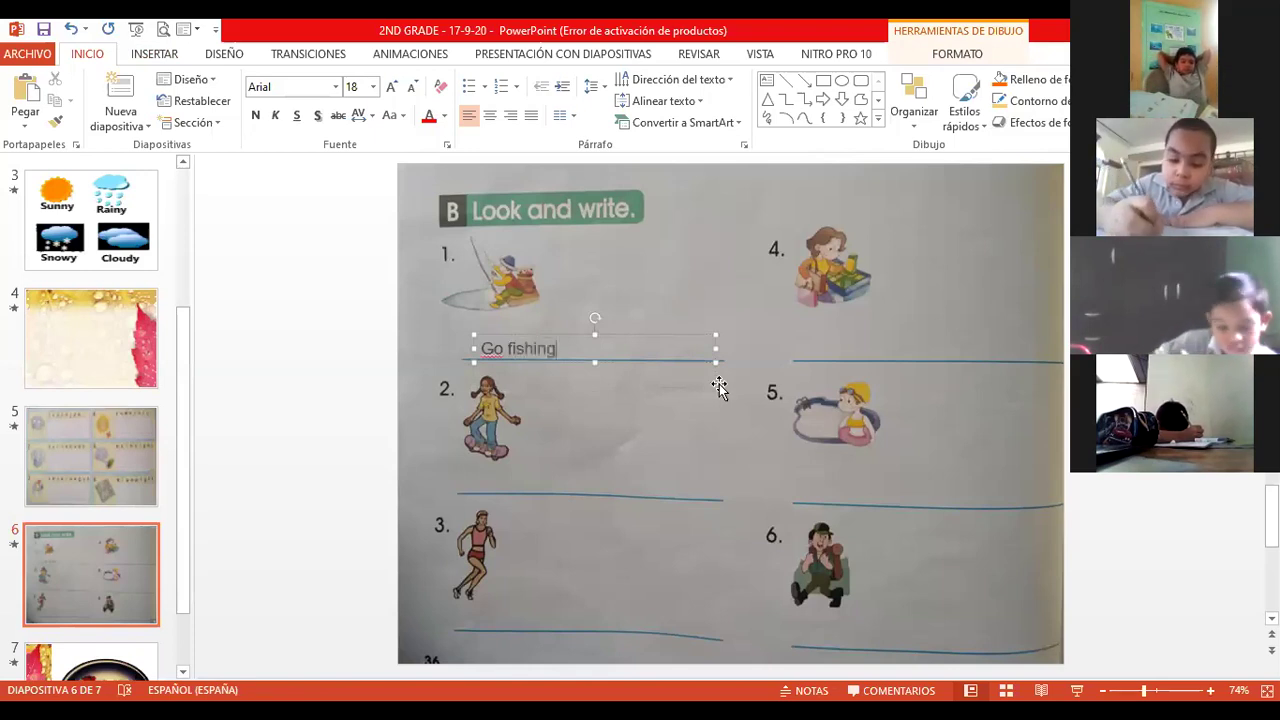
left_click(593, 316)
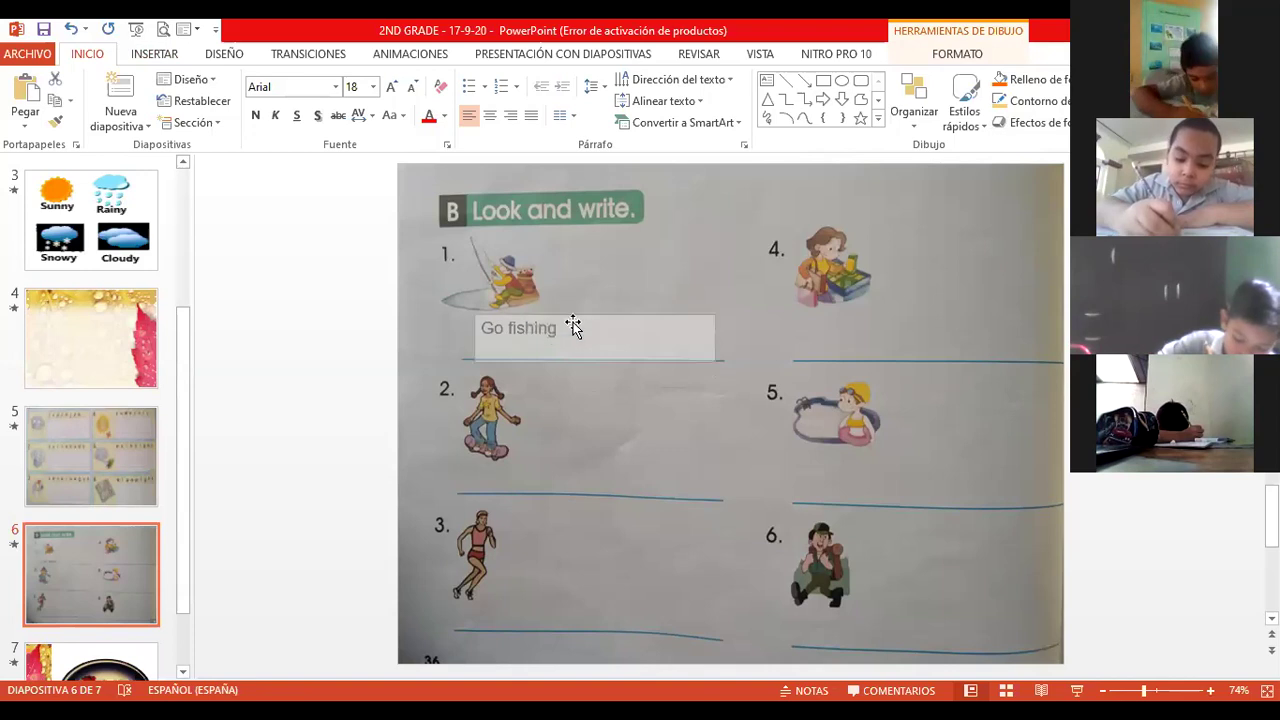
left_click_drag(558, 342, 560, 352)
Enlarge 'Go fishing' to 36 pt and settle it on the answer line
left_click(547, 348)
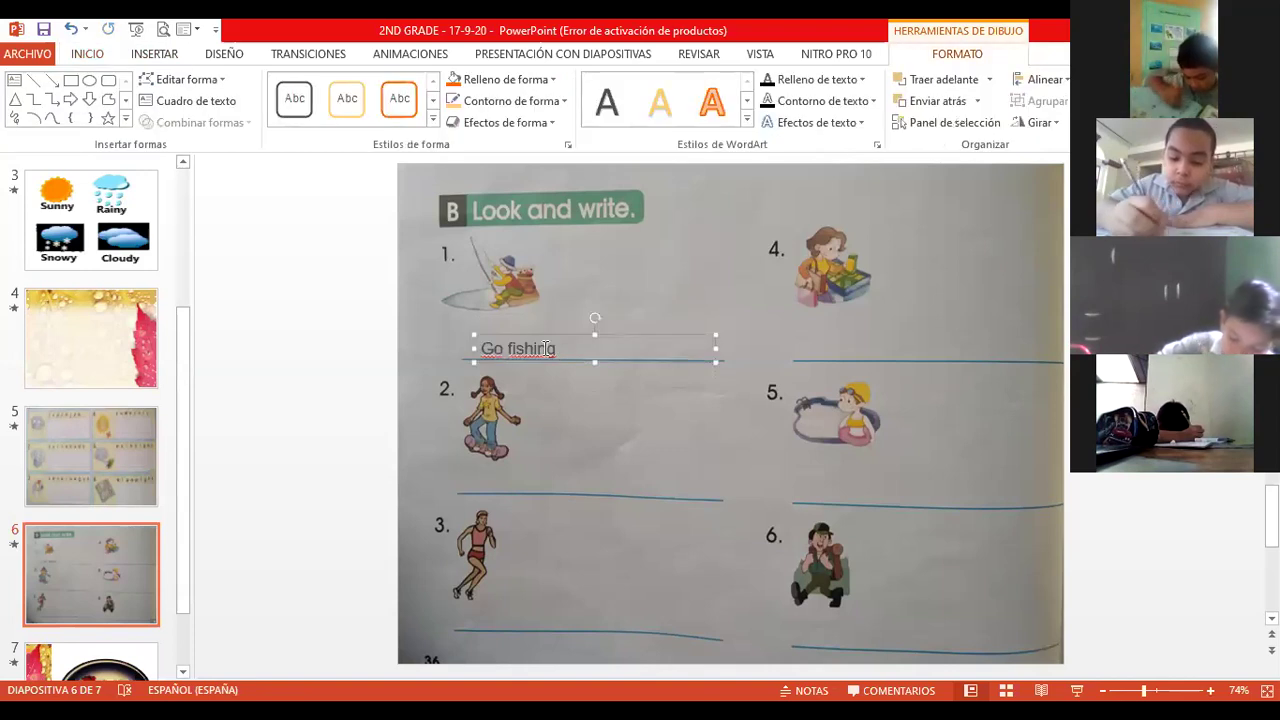
key("ctrl+a")
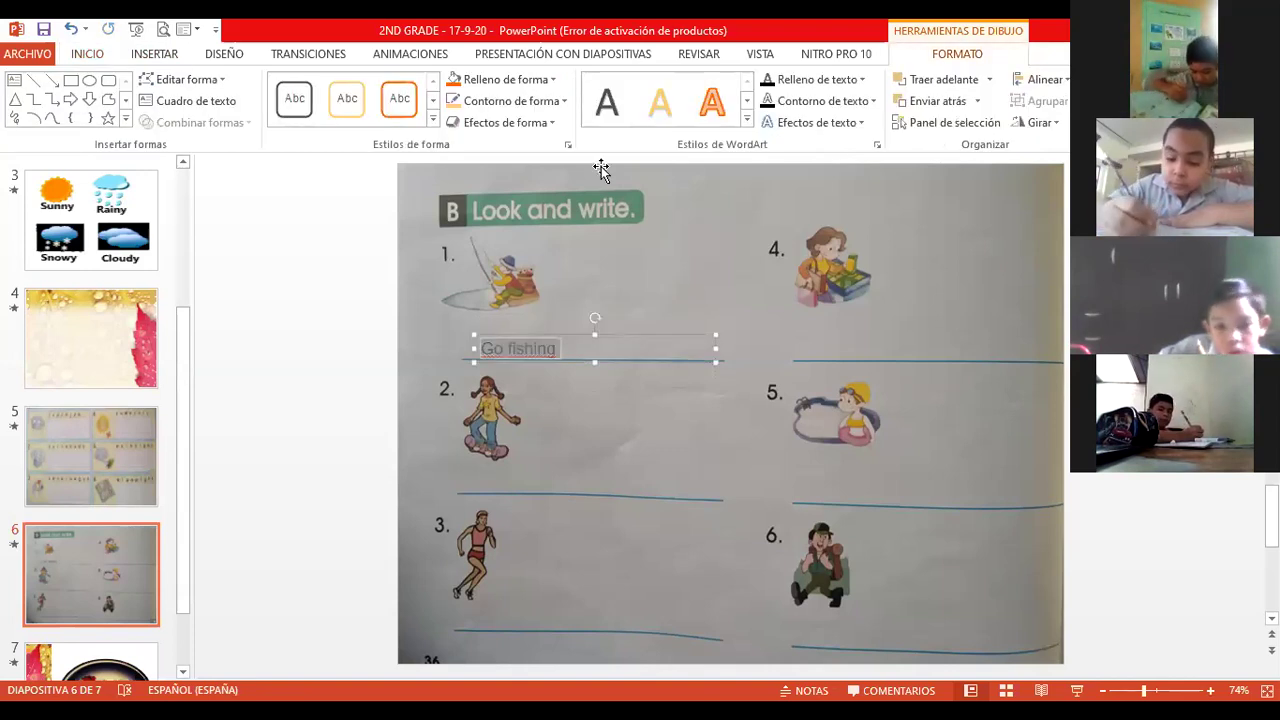
left_click(92, 54)
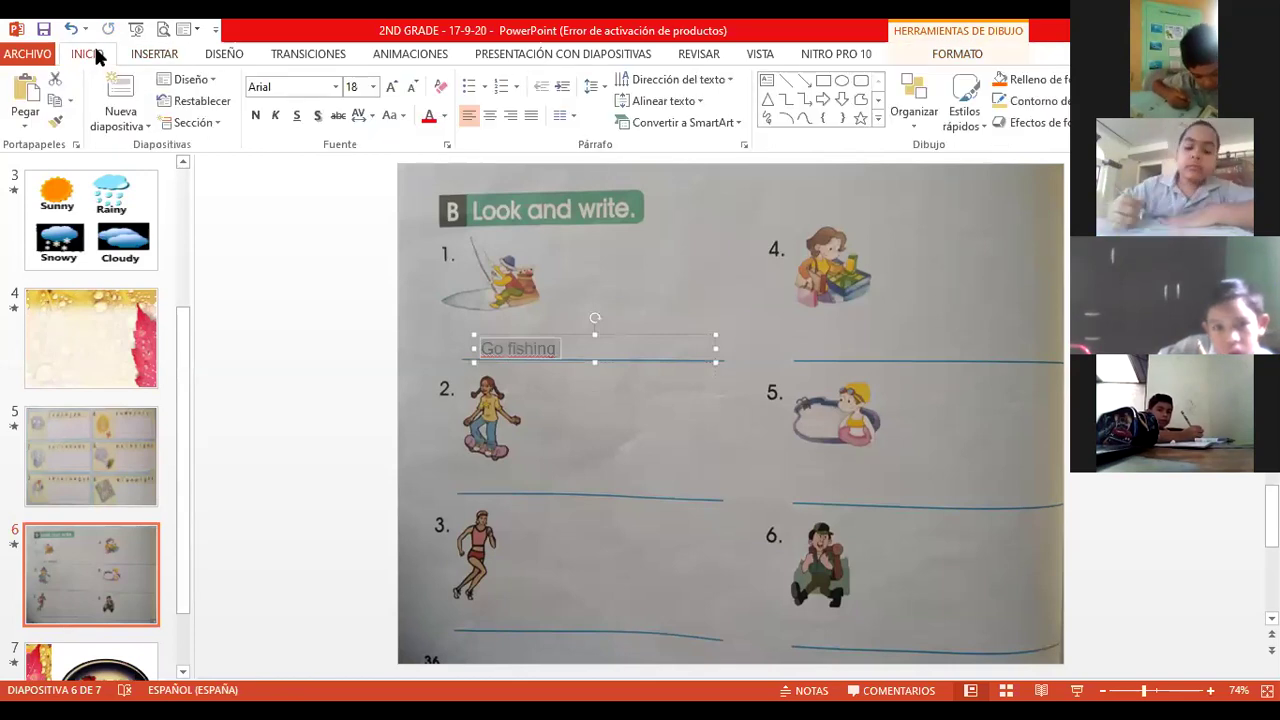
key("ctrl+shift+greater")
key("ctrl+shift+greater")
key("ctrl+shift+greater")
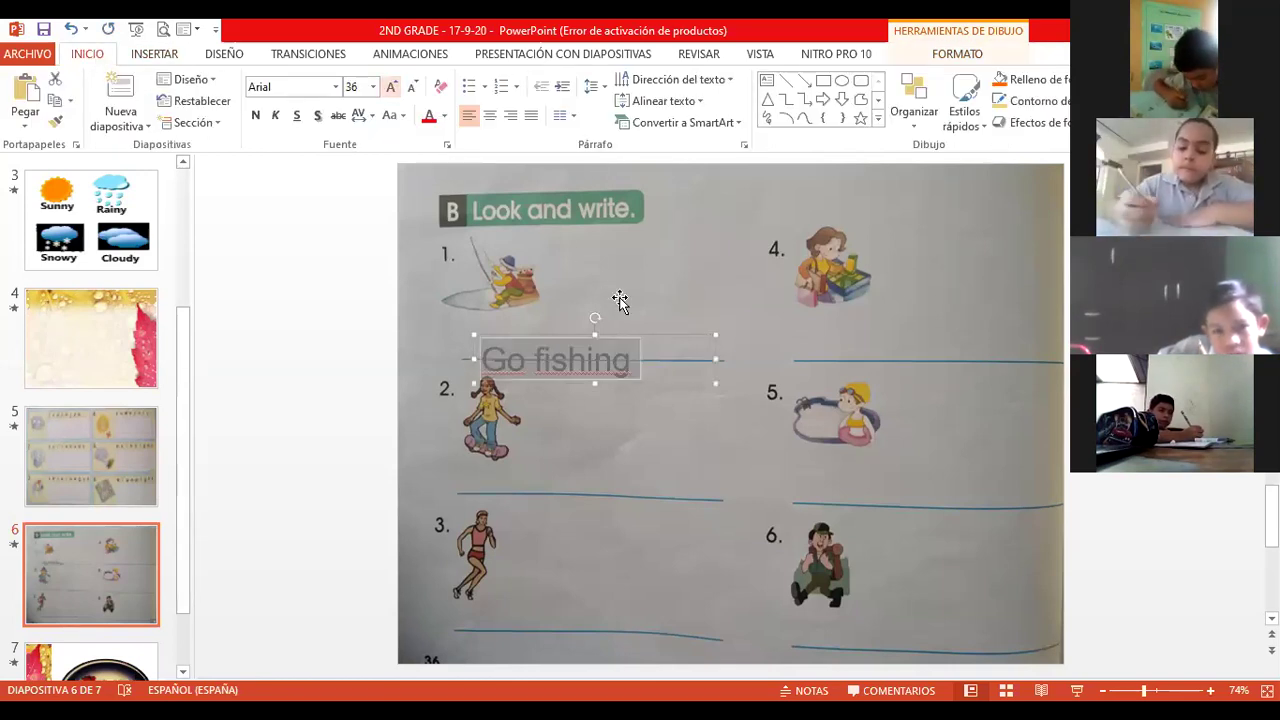
mouse_move(637, 332)
left_mouse_down()
mouse_move(634, 300)
mouse_move(637, 317)
left_mouse_up()
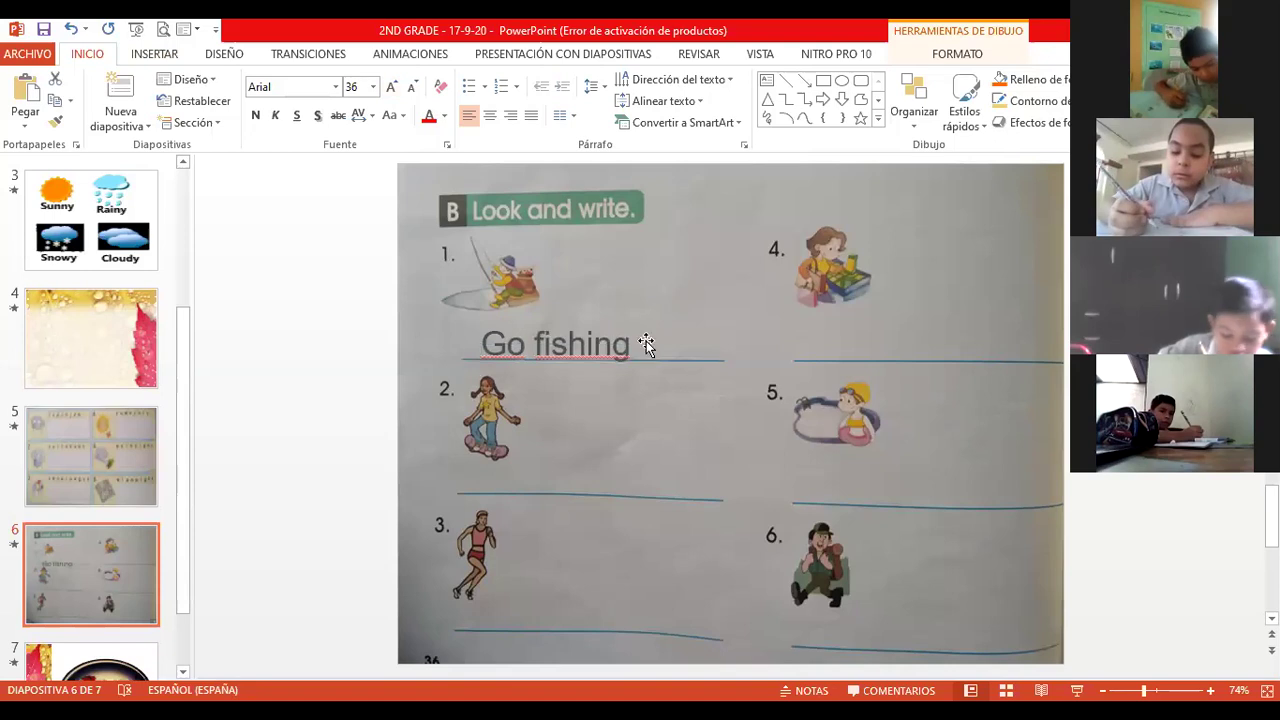
left_click(709, 530)
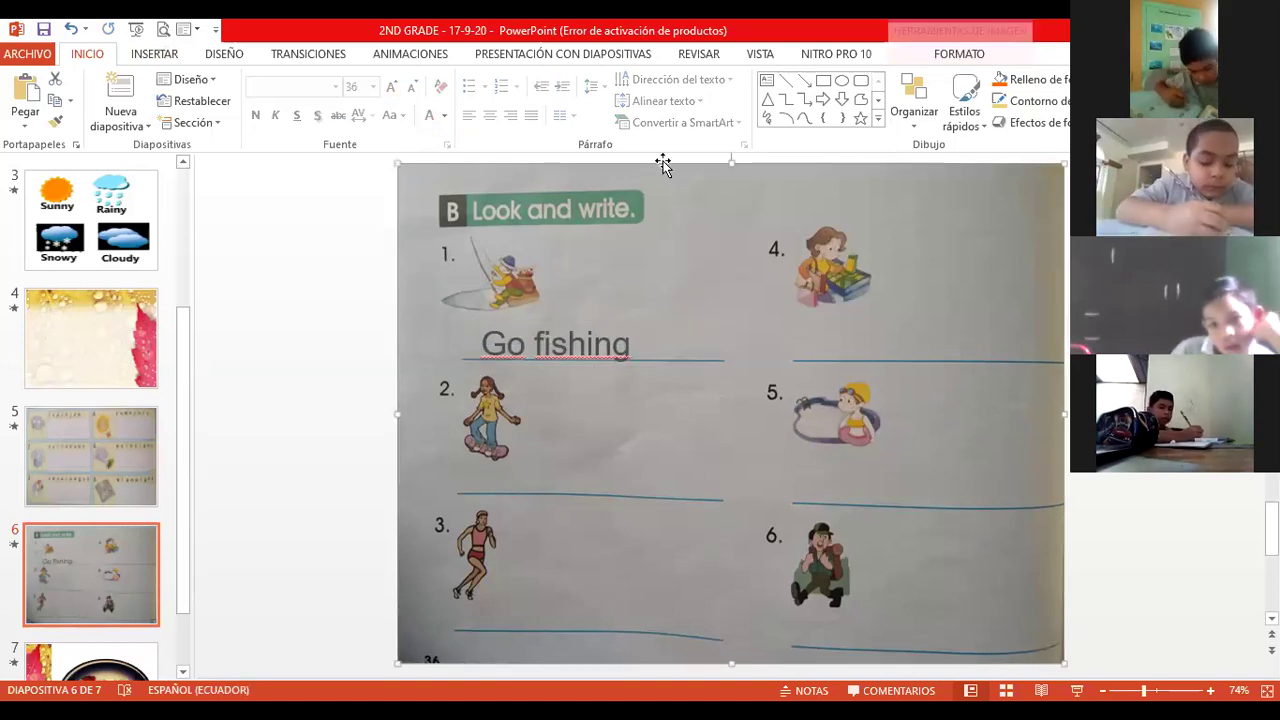
Insert a comment with Alt+B, M, then select the worksheet picture
key("alt+b")
key("m")
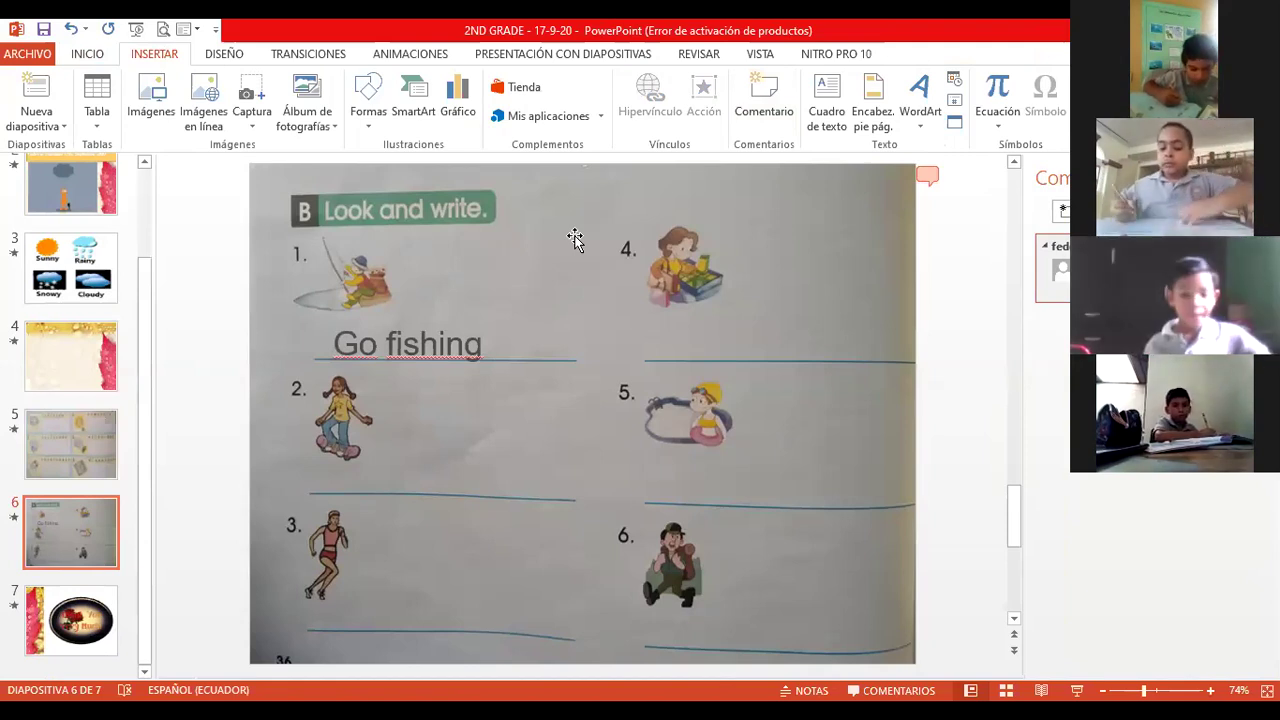
left_click(575, 238)
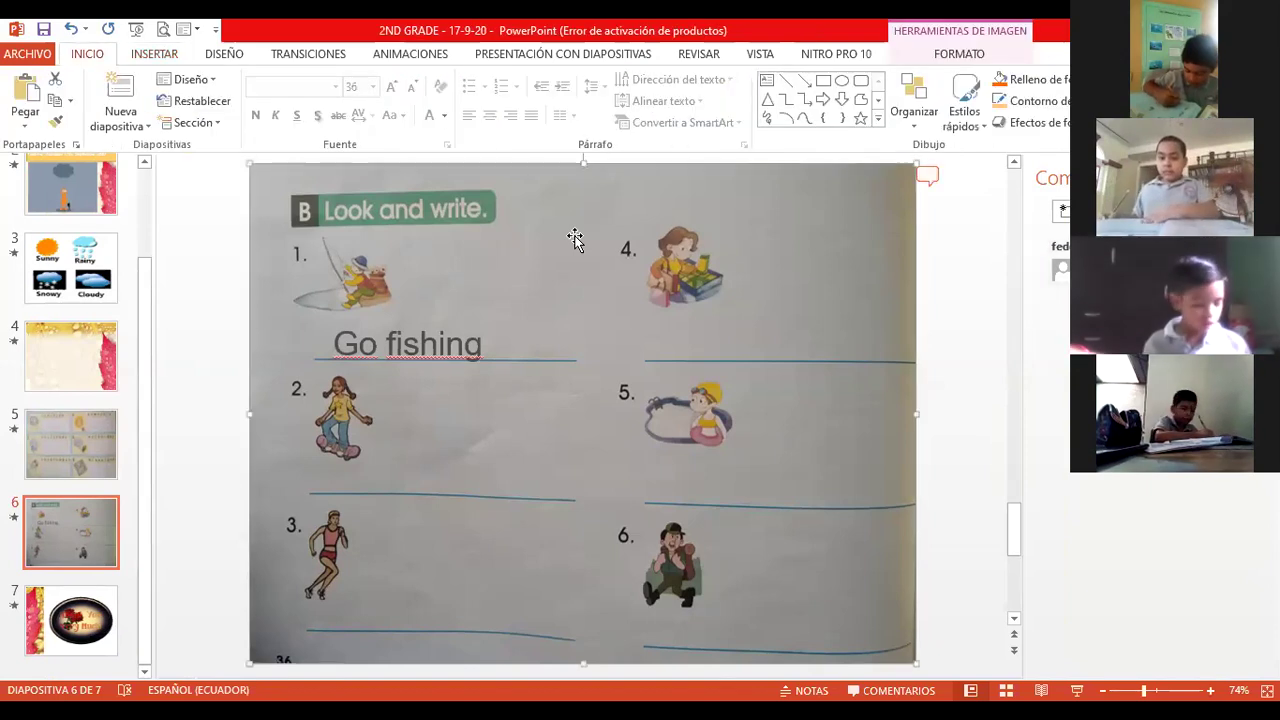